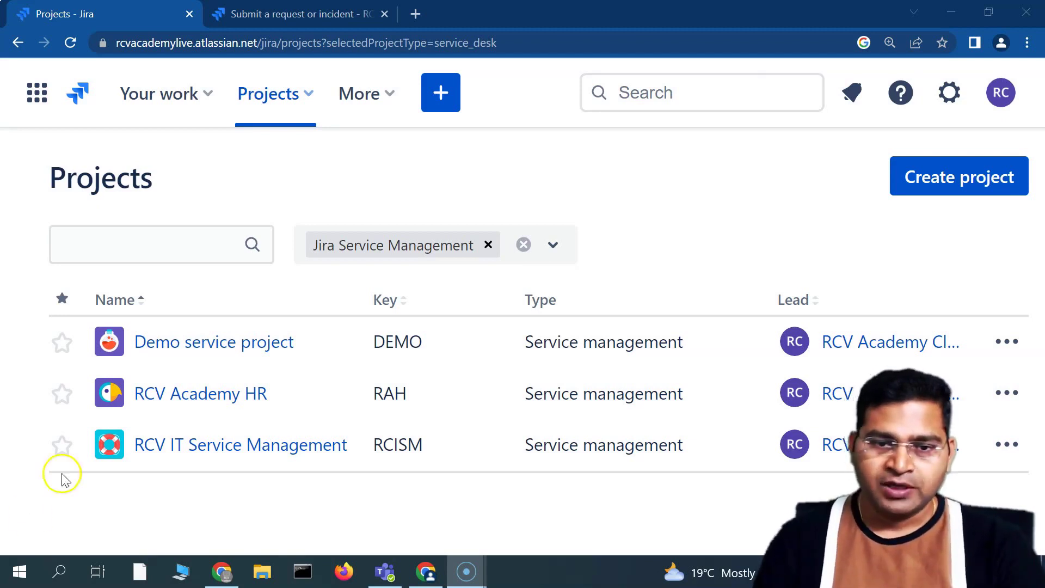
Open the RCV IT Service Management project from the service projects list
click(220, 455)
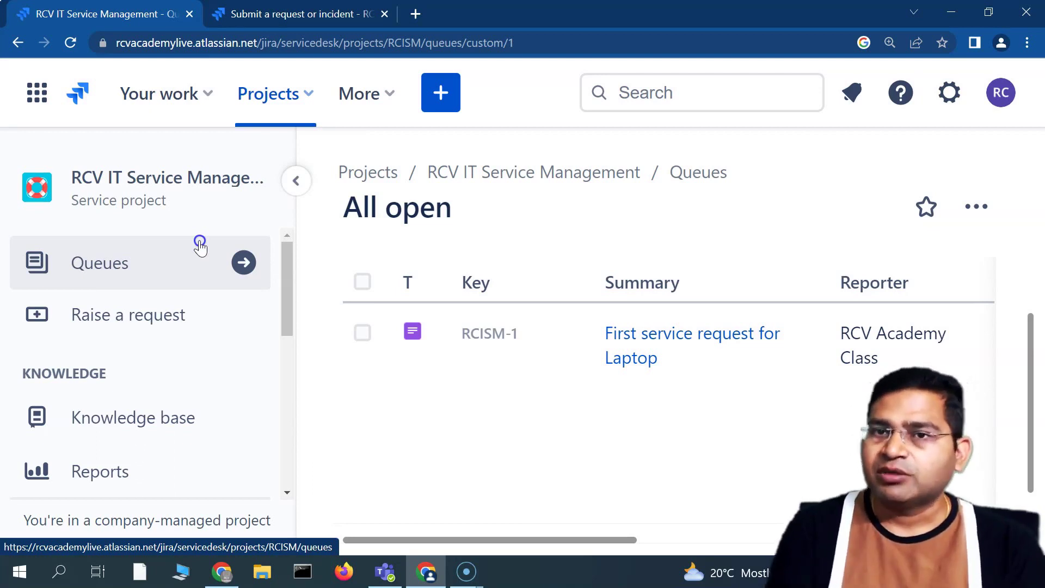
Show the Team Priority queues: All open (1), Assigned to me (0), Unassigned issues (1)
click(114, 278)
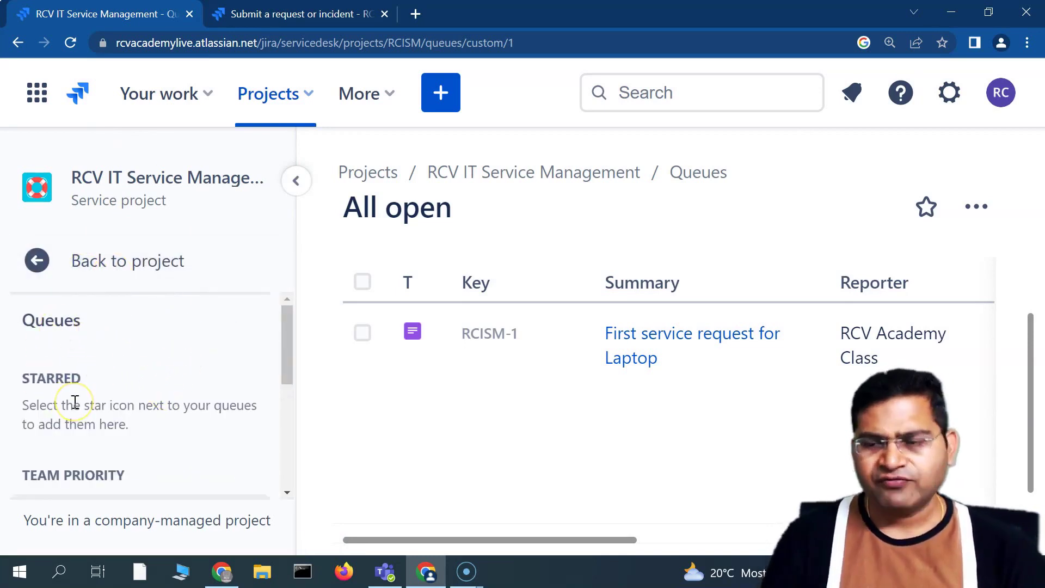
drag(84, 406, 128, 424)
click(173, 436)
click(143, 433)
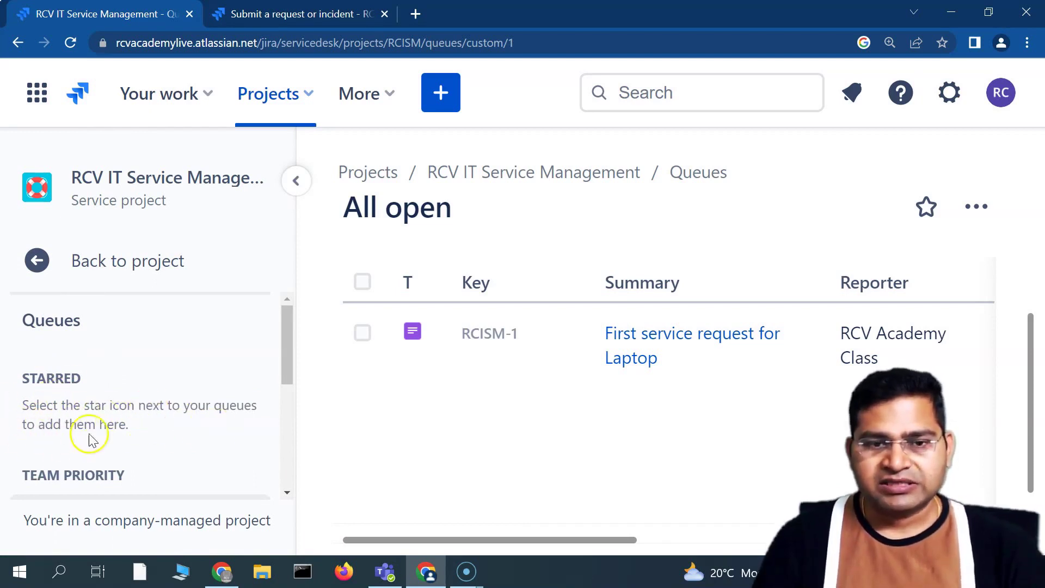
drag(121, 406, 174, 430)
click(175, 430)
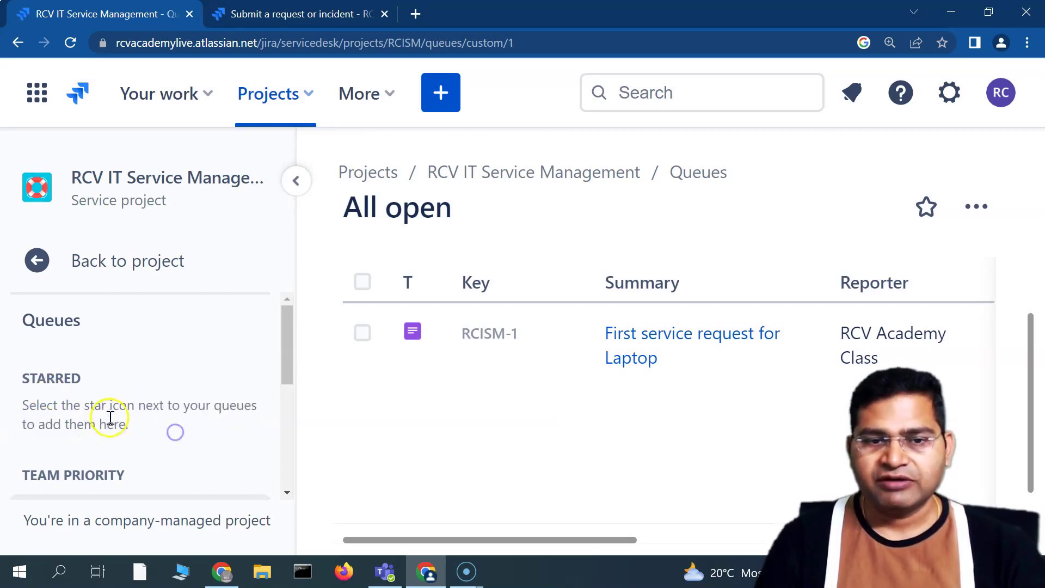
scroll(38, 363, down, 2)
scroll(82, 395, down, 3)
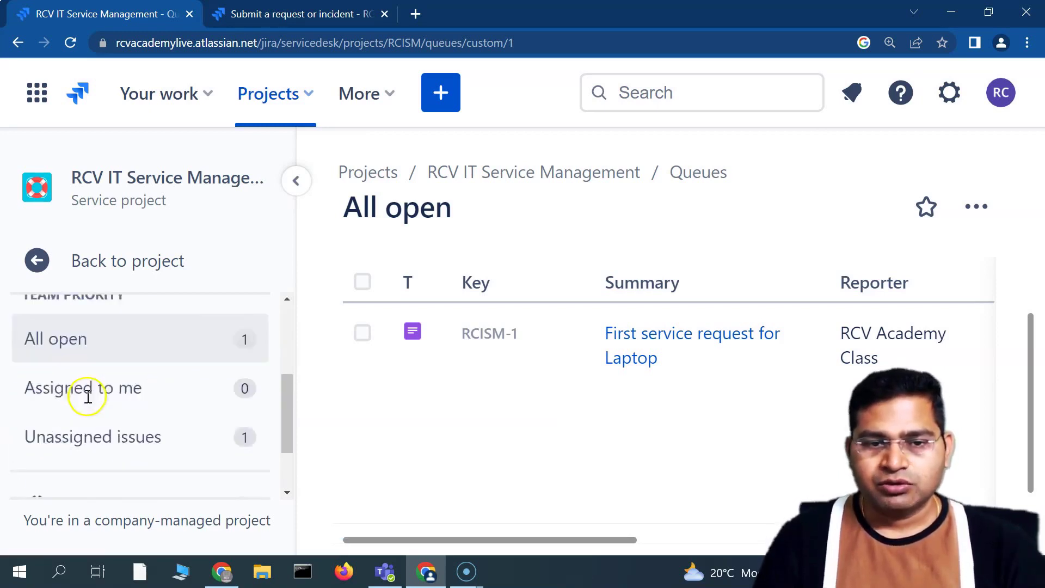
scroll(79, 388, up, 2)
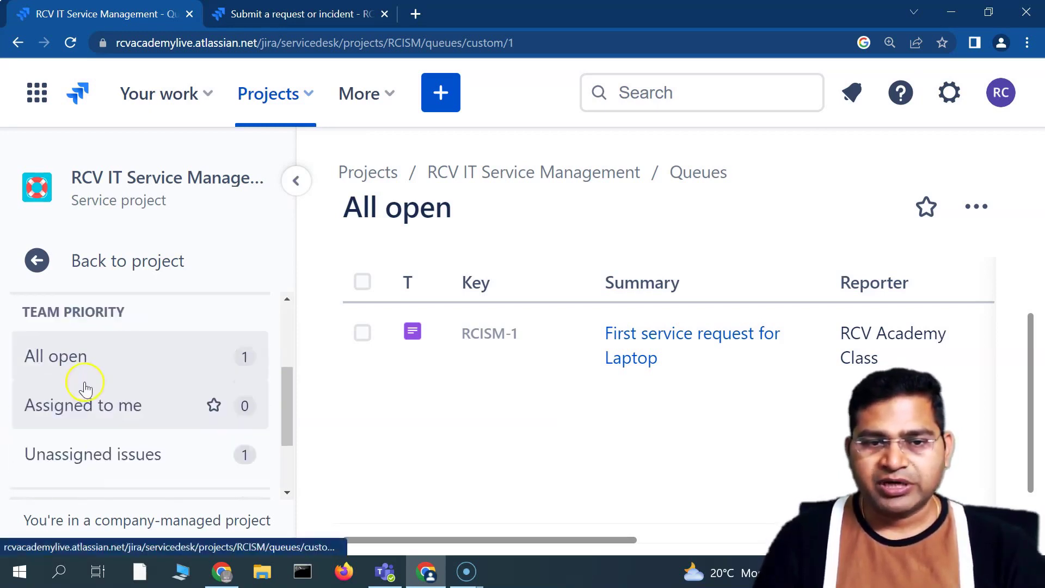
Star the Assigned to me queue so it appears under Starred
click(212, 406)
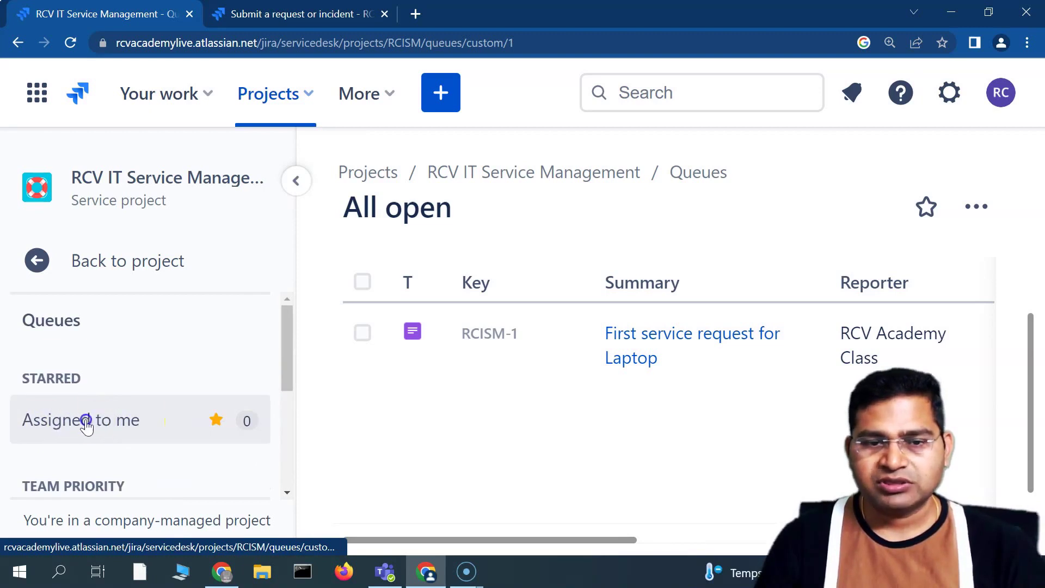
scroll(114, 422, down, 3)
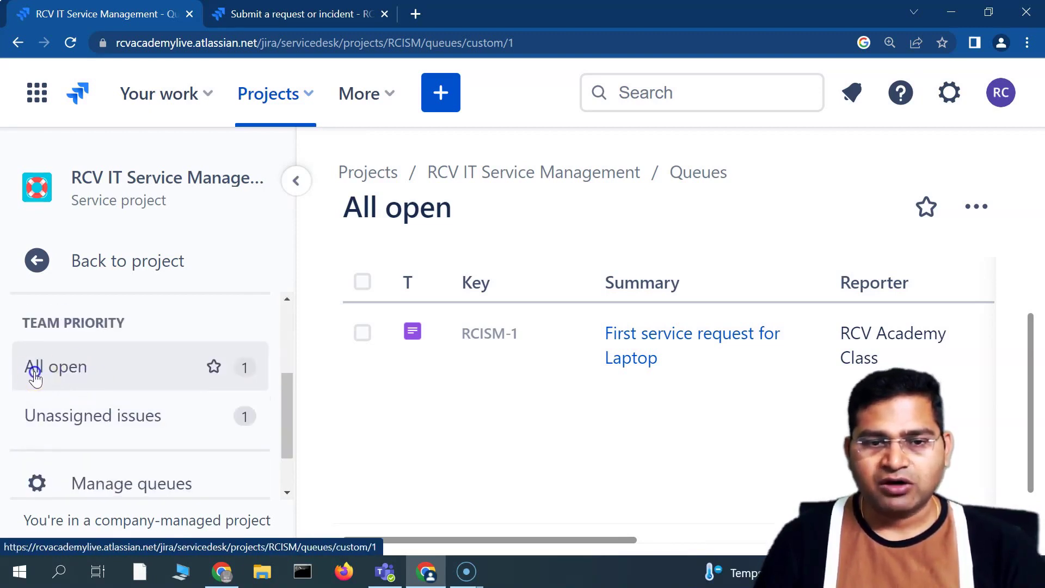
scroll(117, 415, up, 3)
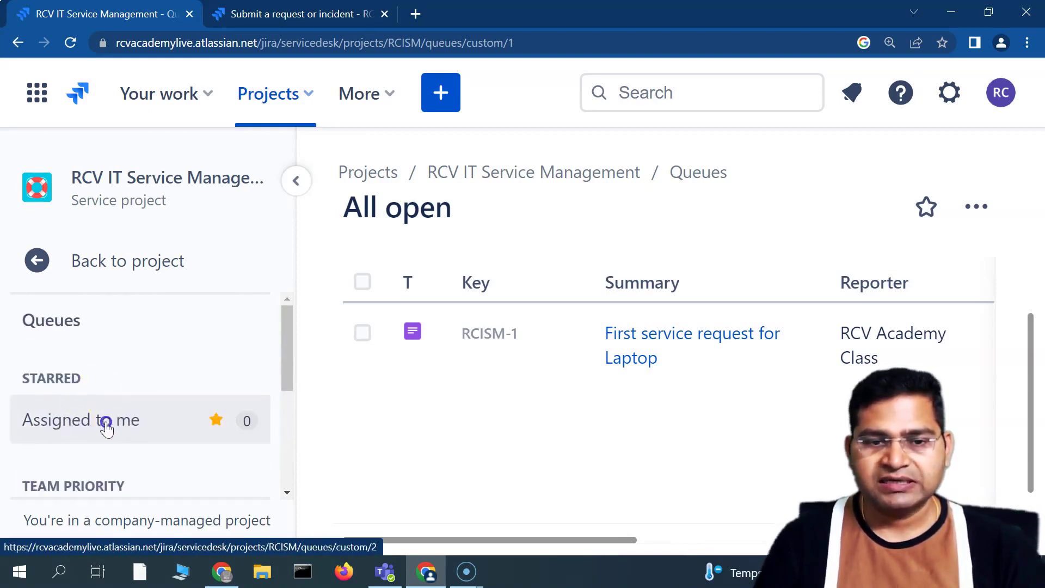
scroll(115, 418, down, 3)
scroll(115, 418, down, 1)
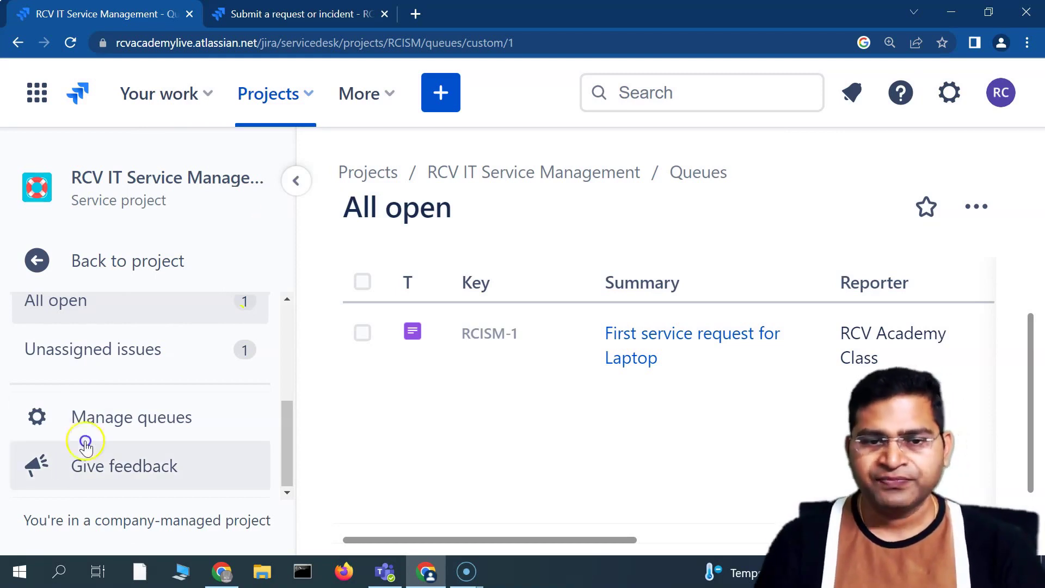
Open Manage queues, showing the Team priority (3) and Other queue groups
click(137, 426)
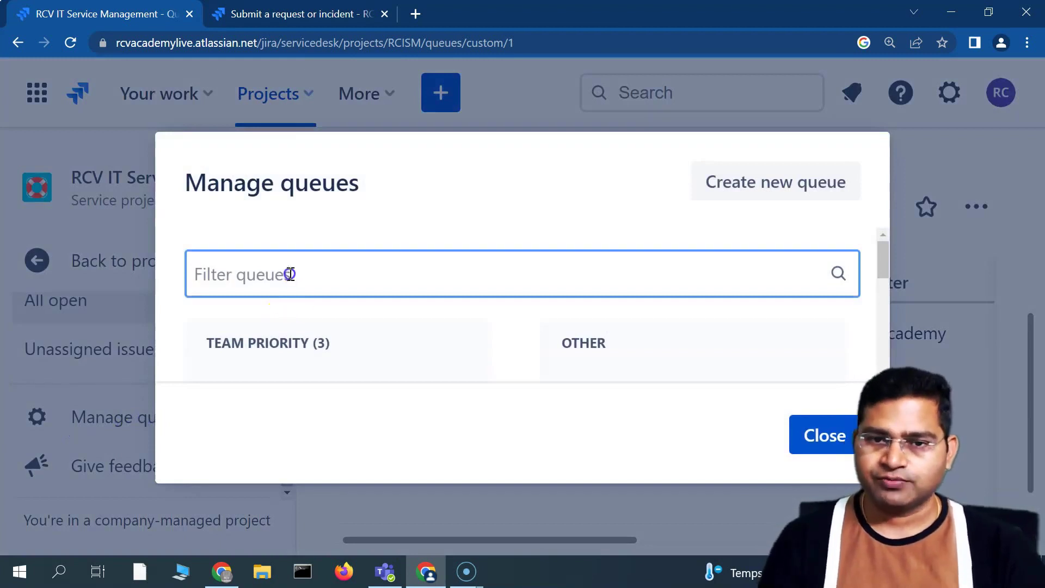
scroll(297, 307, down, 2)
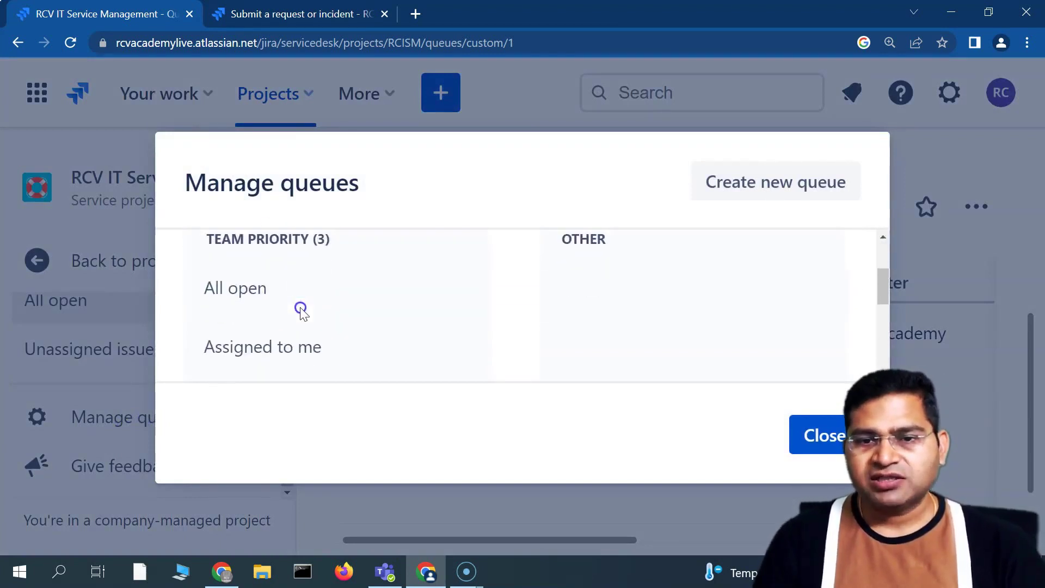
scroll(304, 299, up, 1)
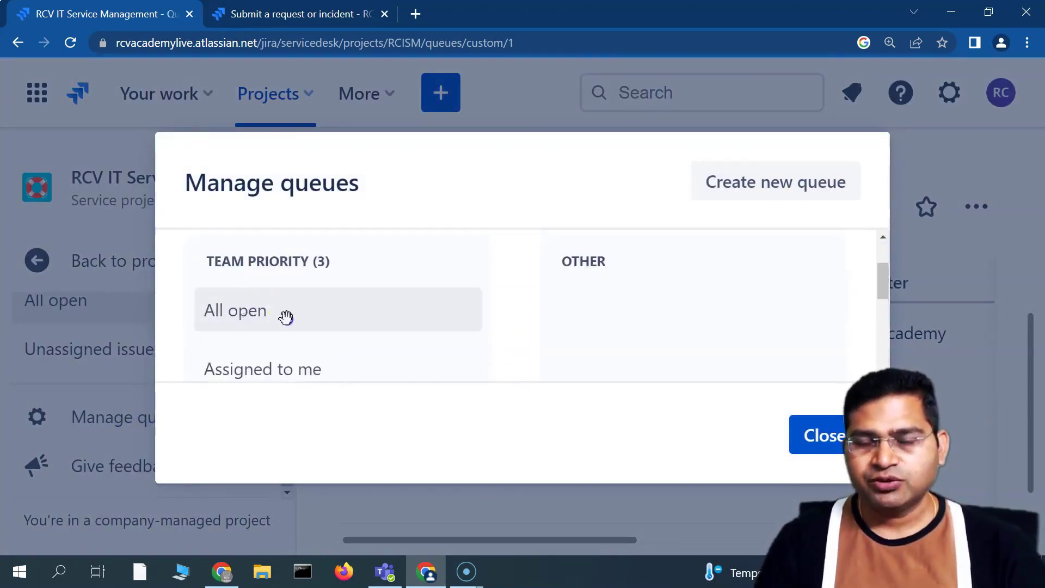
scroll(281, 307, down, 2)
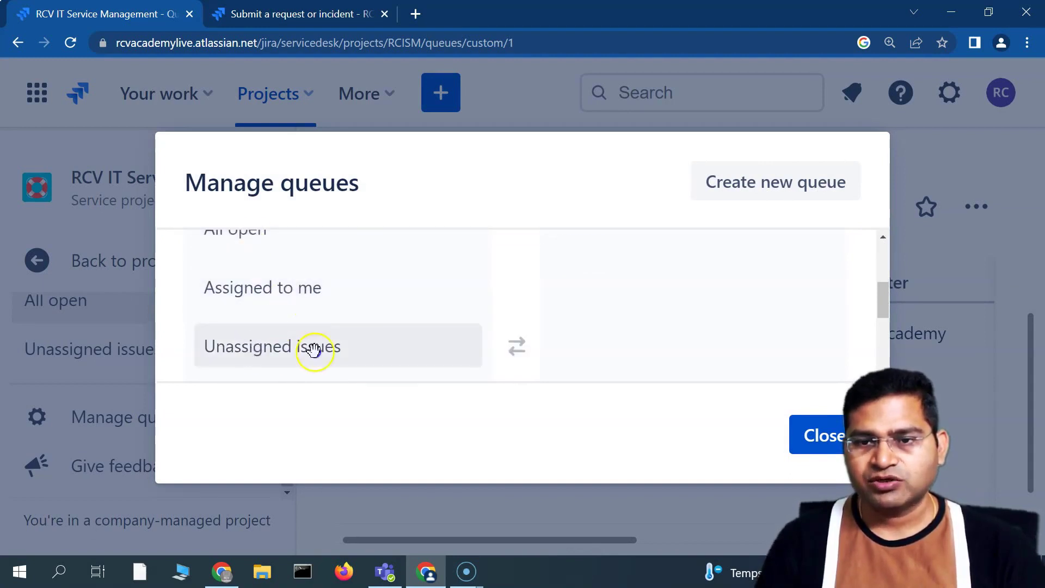
scroll(311, 351, down, 3)
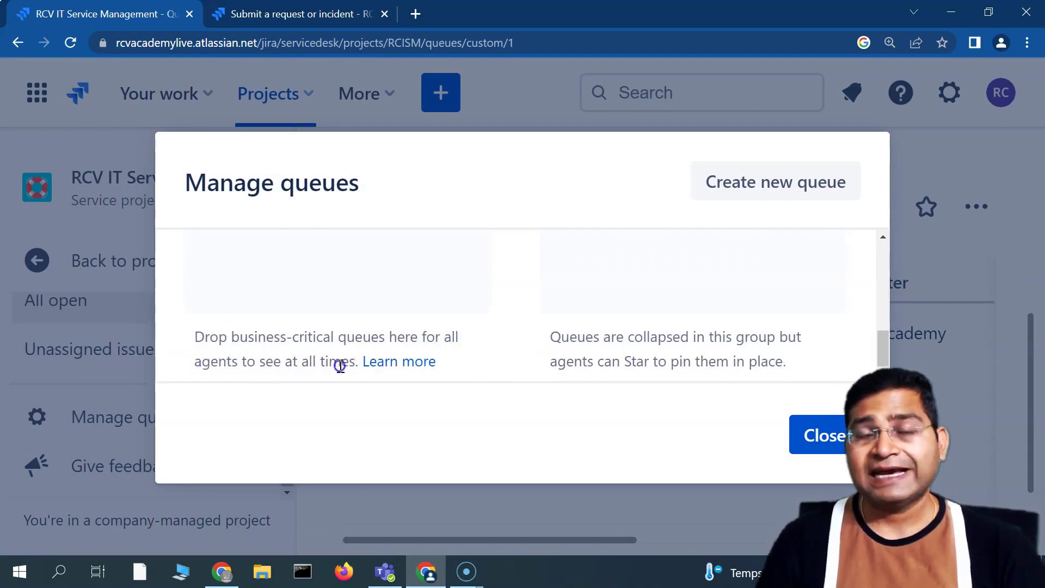
scroll(315, 339, up, 5)
scroll(288, 343, down, 3)
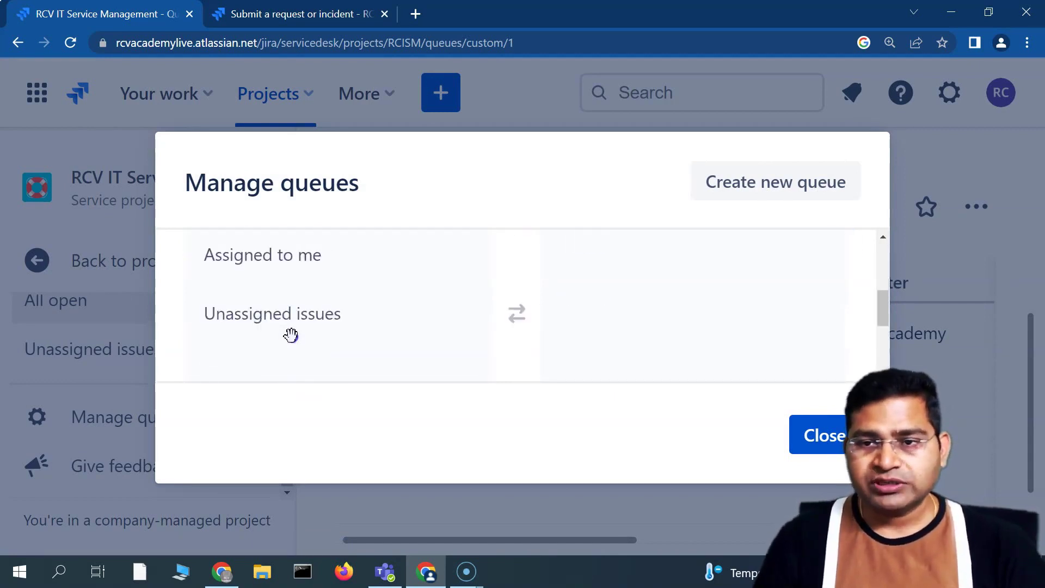
scroll(296, 353, up, 3)
scroll(273, 348, down, 3)
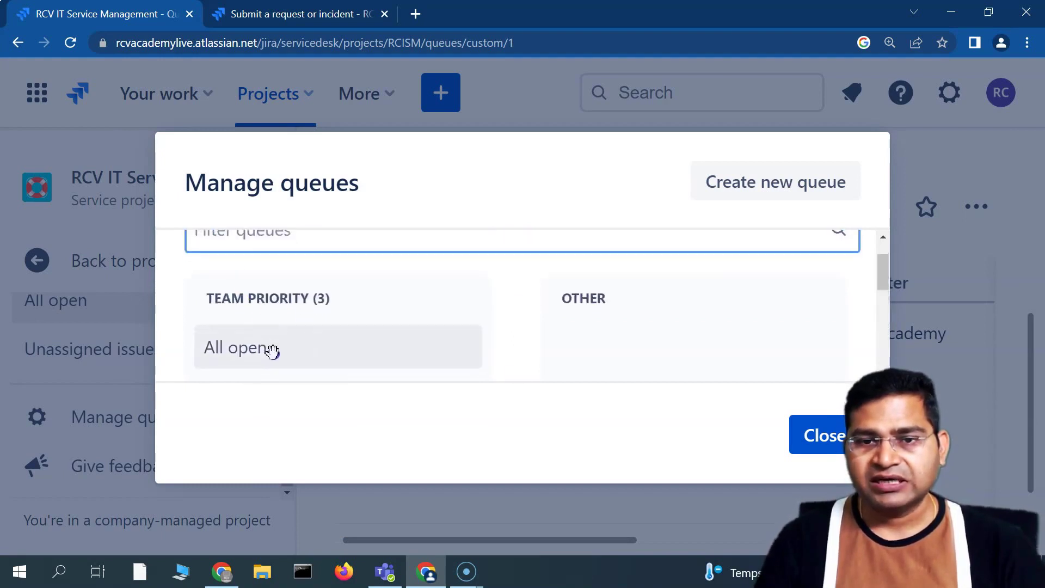
scroll(280, 338, down, 3)
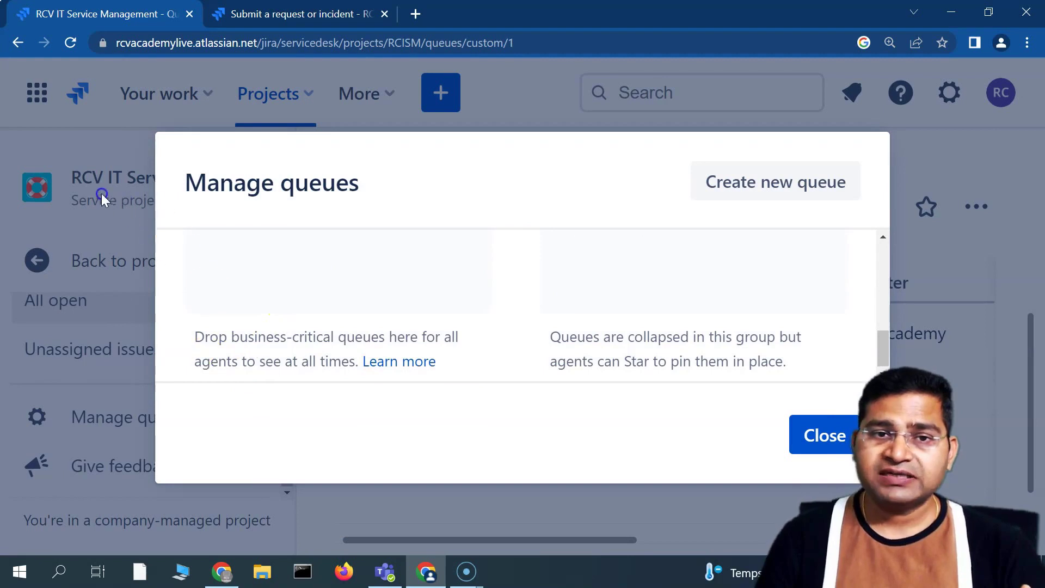
scroll(310, 364, up, 5)
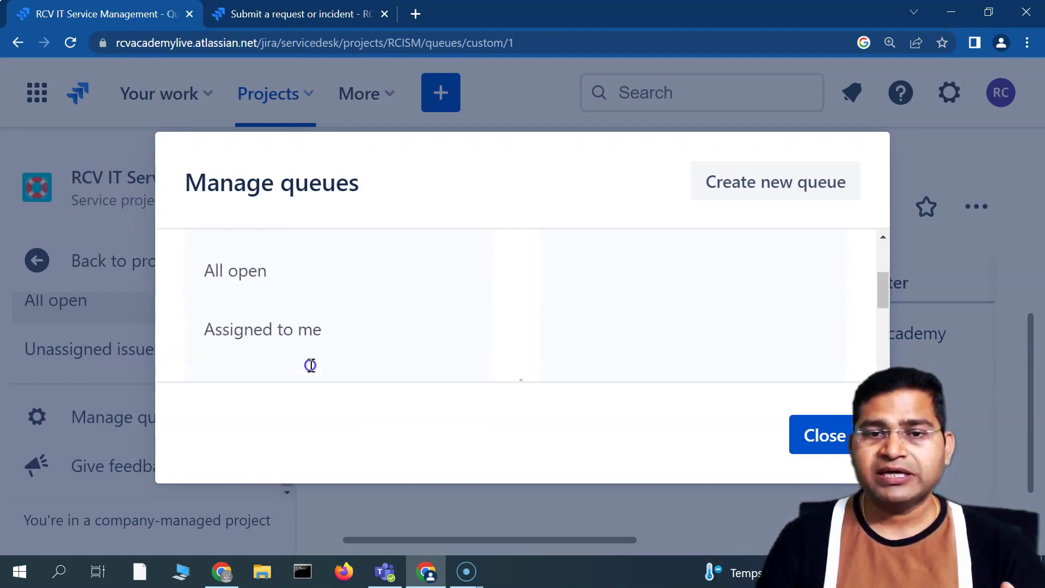
scroll(273, 345, down, 3)
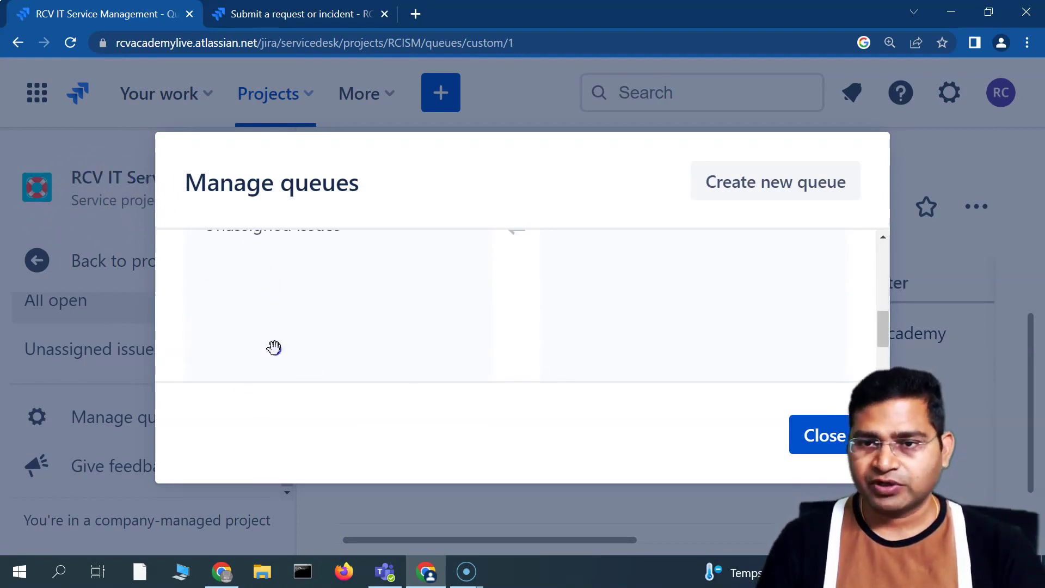
scroll(436, 327, up, 3)
Inspect the queue entries listed in the Manage queues dialog
click(653, 309)
scroll(669, 305, up, 3)
scroll(651, 338, down, 4)
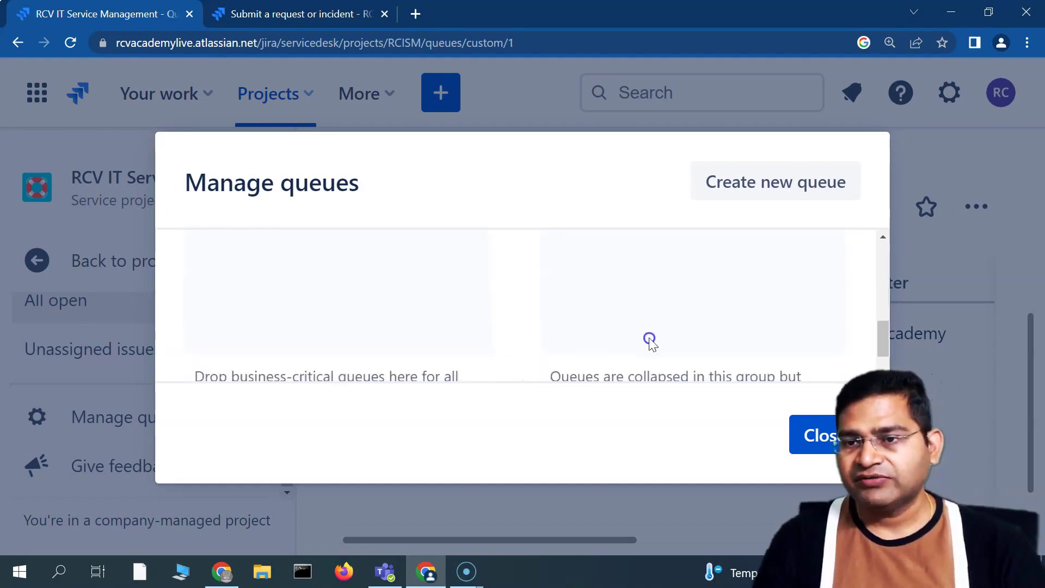
click(579, 343)
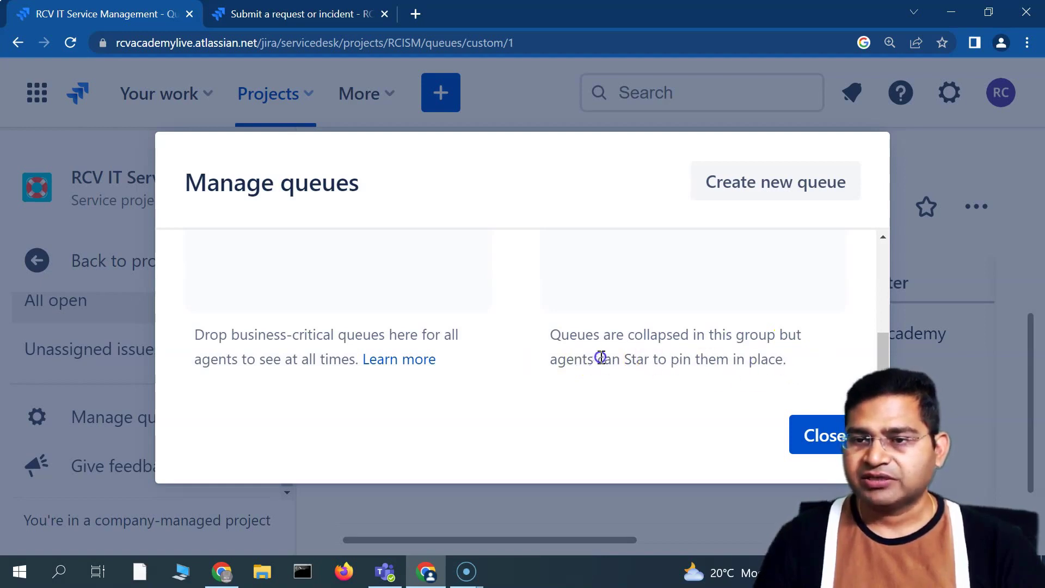
scroll(600, 357, up, 5)
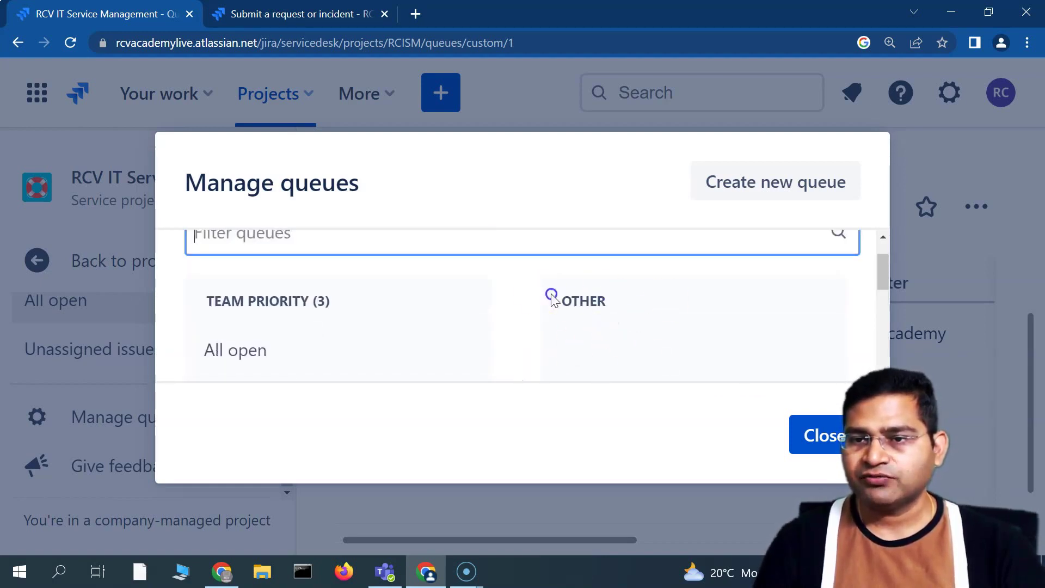
scroll(611, 336, down, 5)
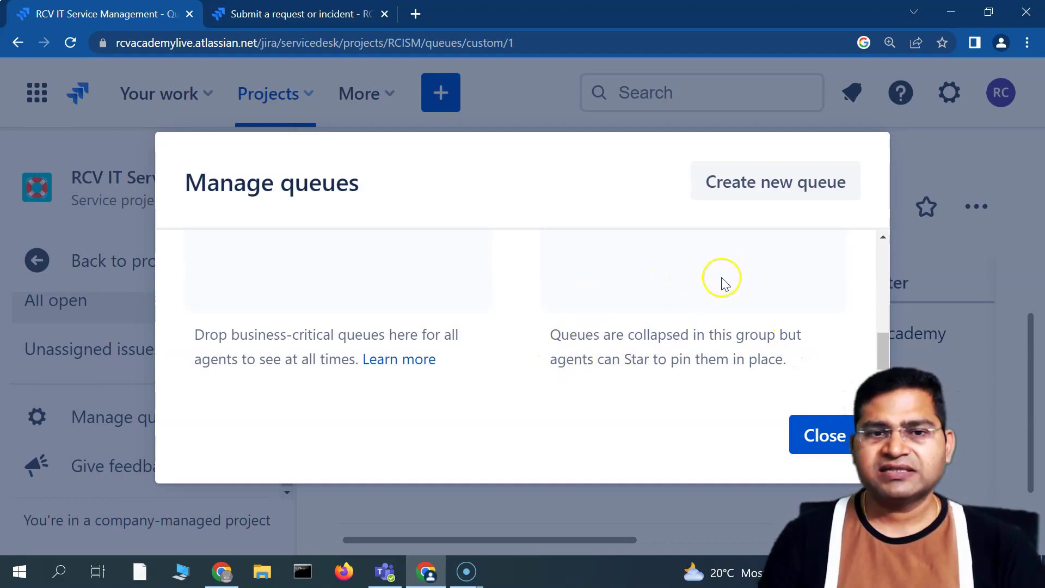
scroll(518, 371, up, 5)
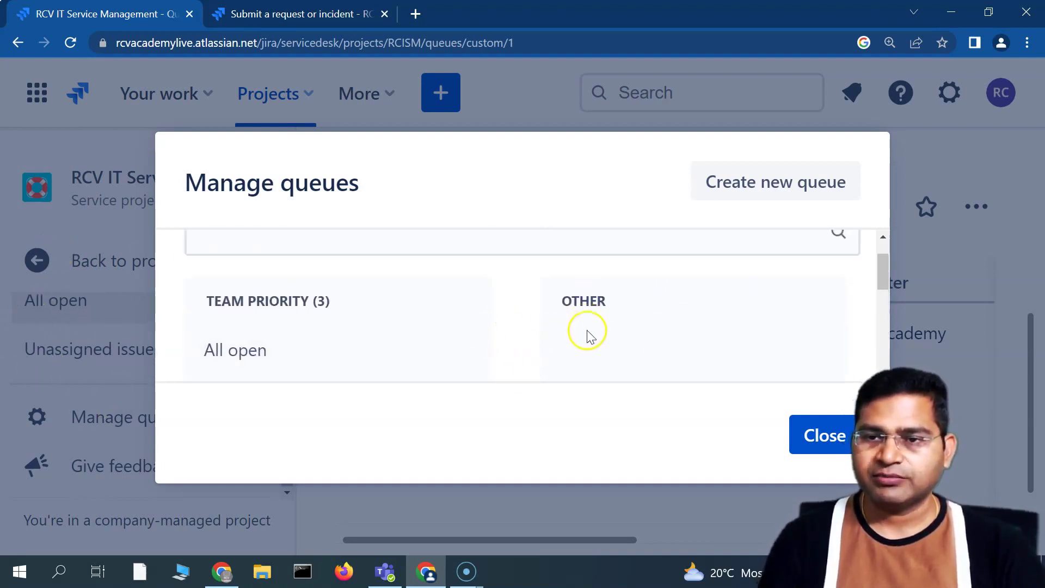
scroll(300, 348, down, 3)
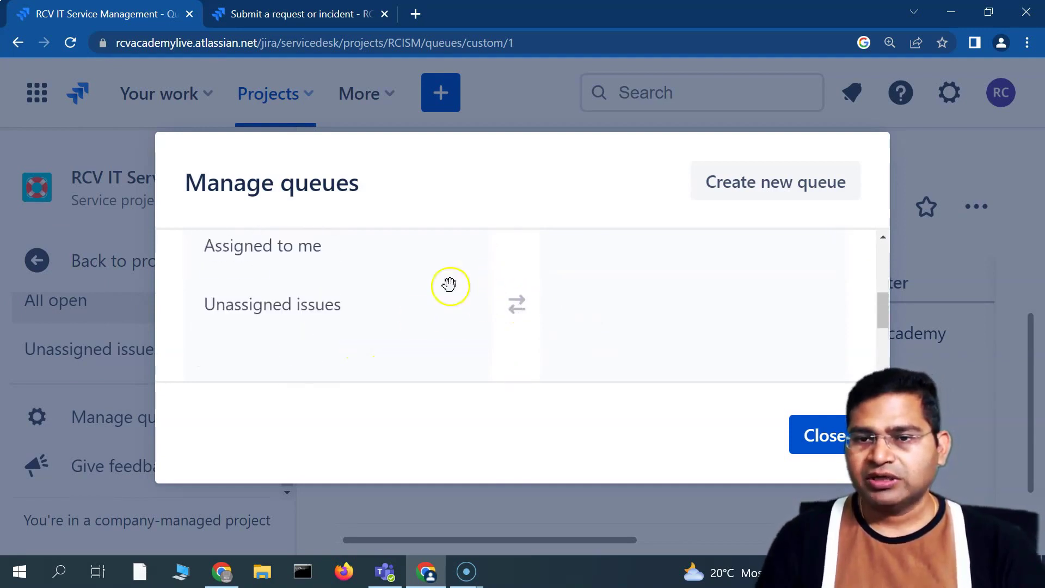
scroll(294, 341, up, 3)
scroll(296, 271, down, 1)
drag(297, 271, 321, 275)
scroll(531, 329, up, 3)
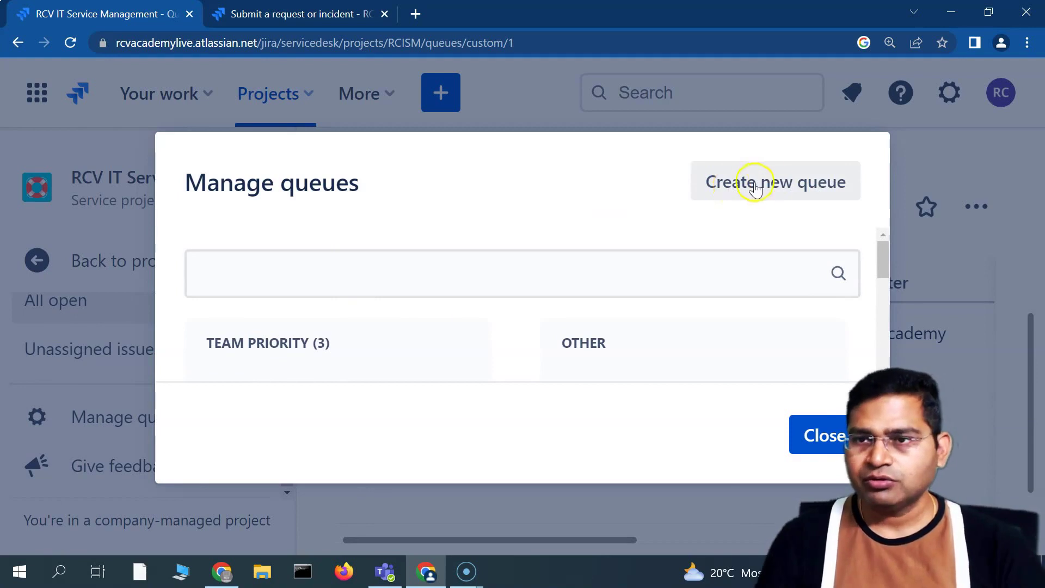
Create a new queue and collapse the sidebar so the form spans the full width
click(784, 193)
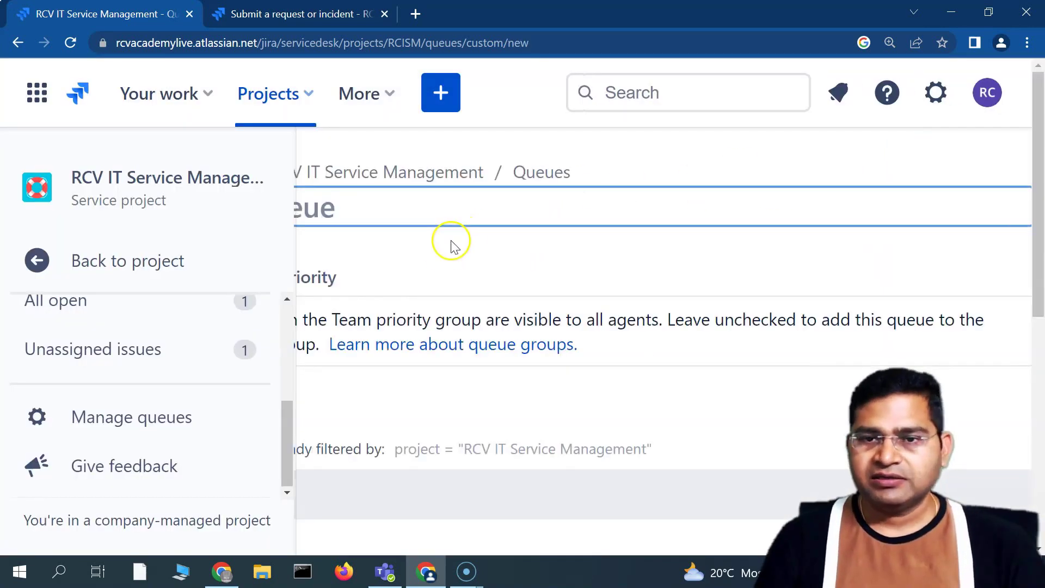
click(292, 179)
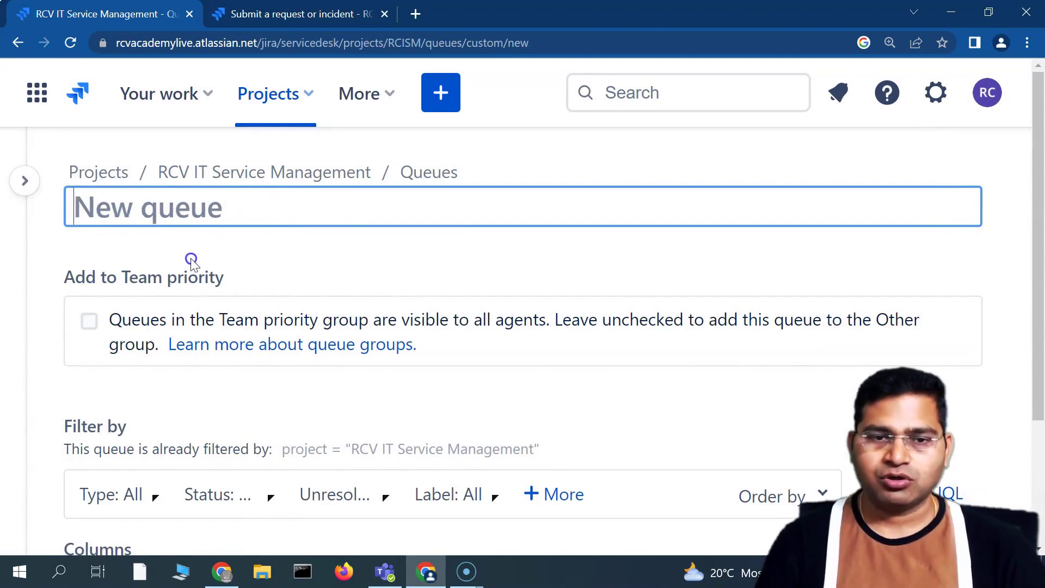
scroll(321, 292, down, 3)
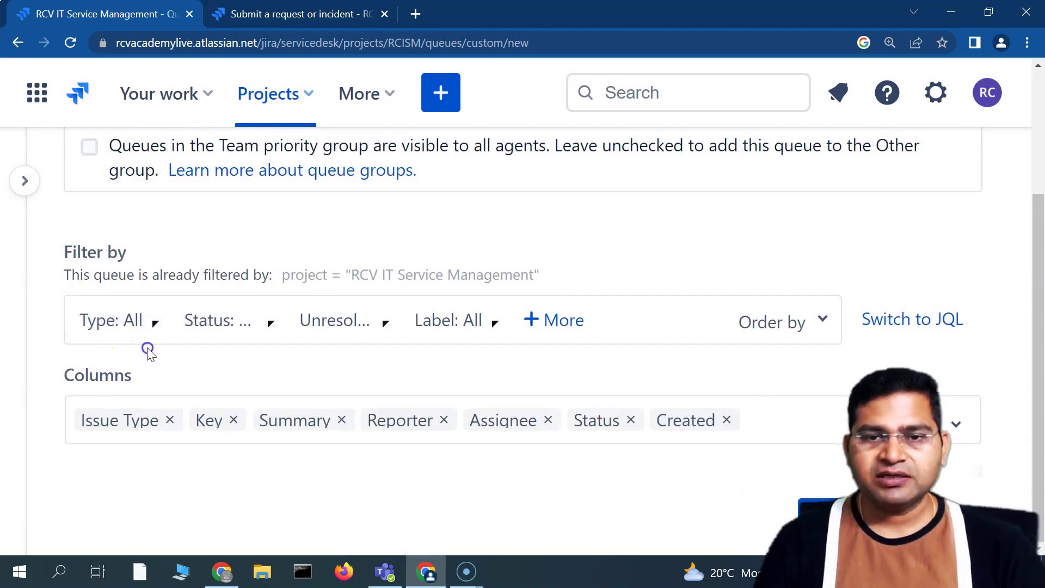
scroll(103, 261, up, 3)
scroll(152, 414, down, 2)
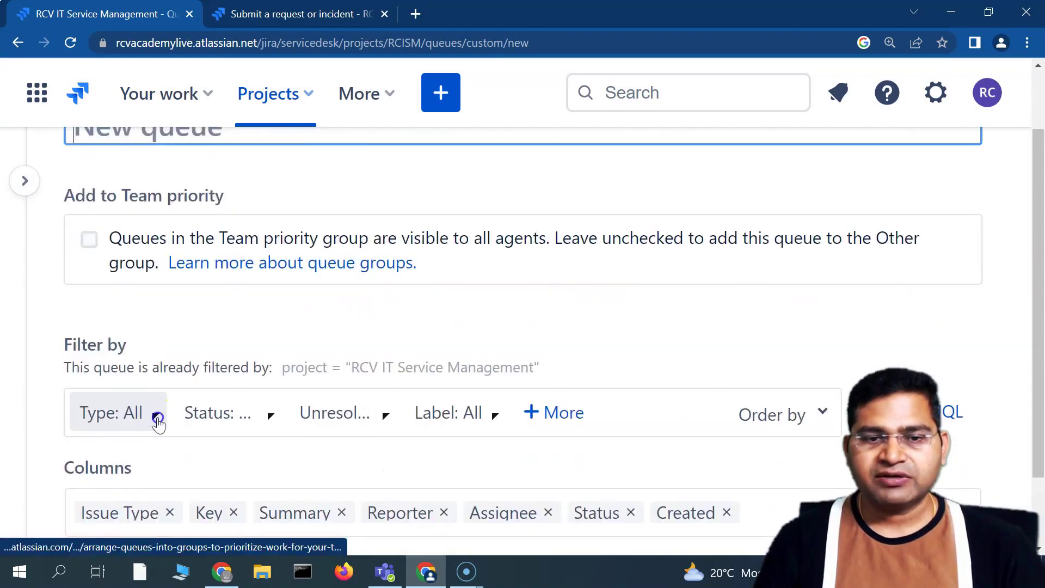
Limit the new queue's issue type filter to Ask a question only
click(159, 416)
scroll(231, 338, down, 3)
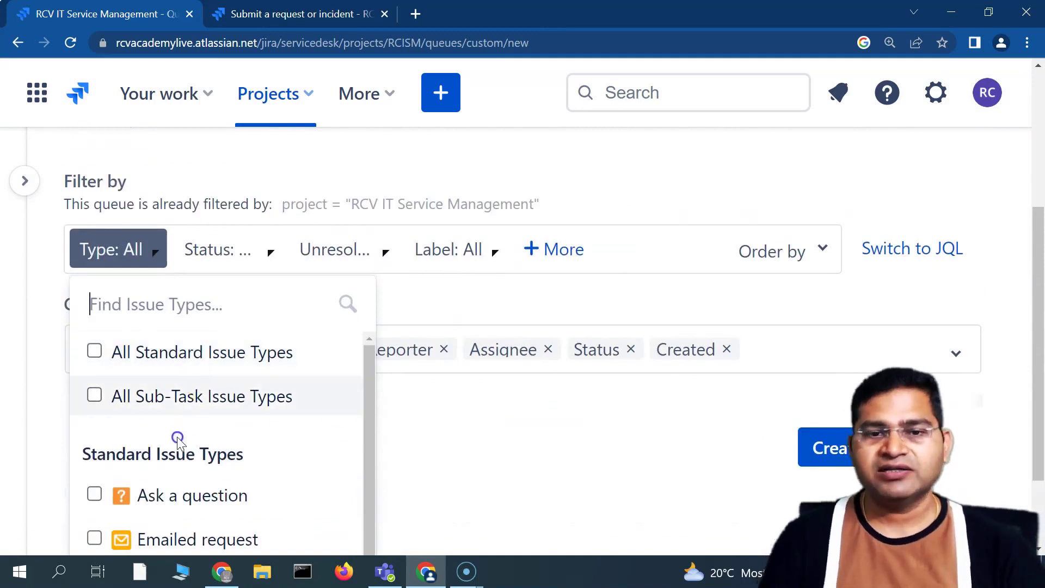
scroll(270, 435, down, 1)
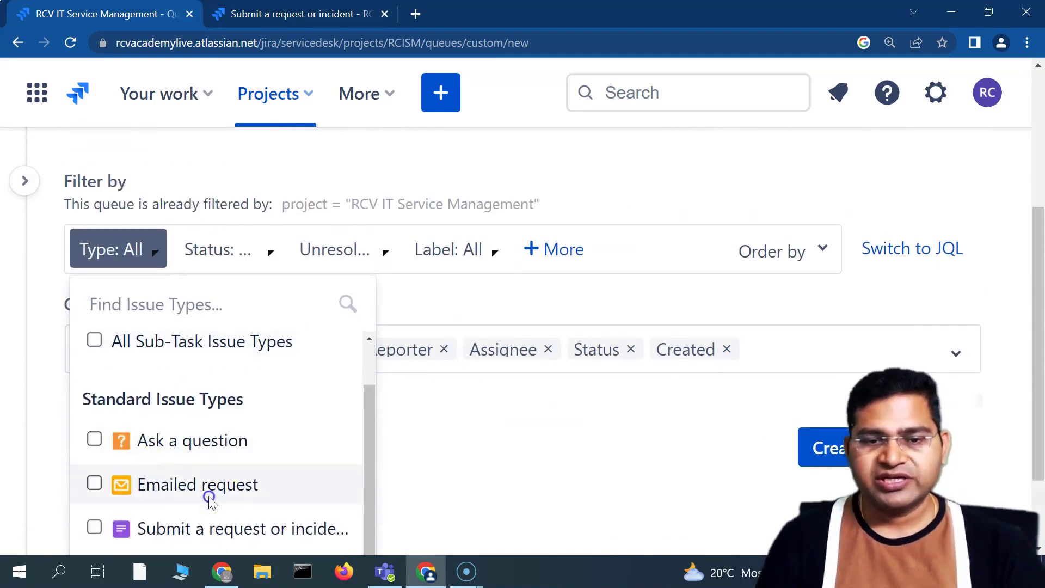
scroll(221, 497, down, 1)
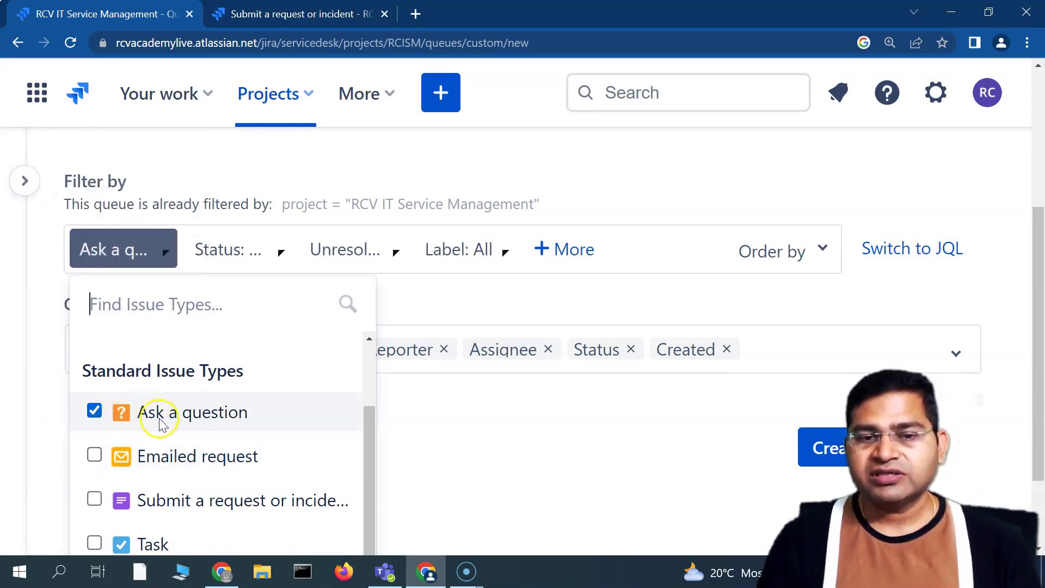
scroll(170, 429, up, 2)
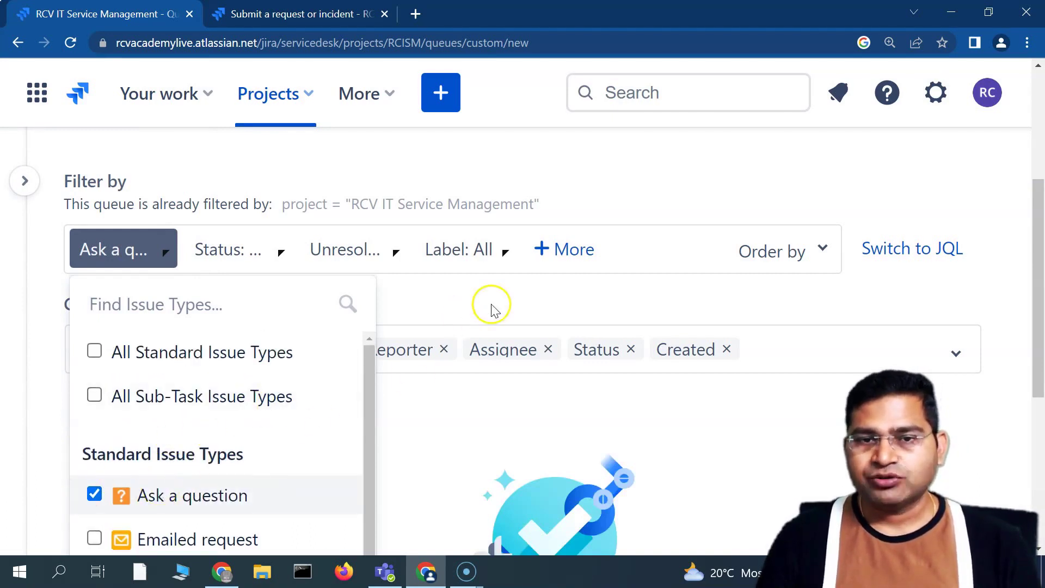
click(122, 265)
scroll(234, 299, up, 3)
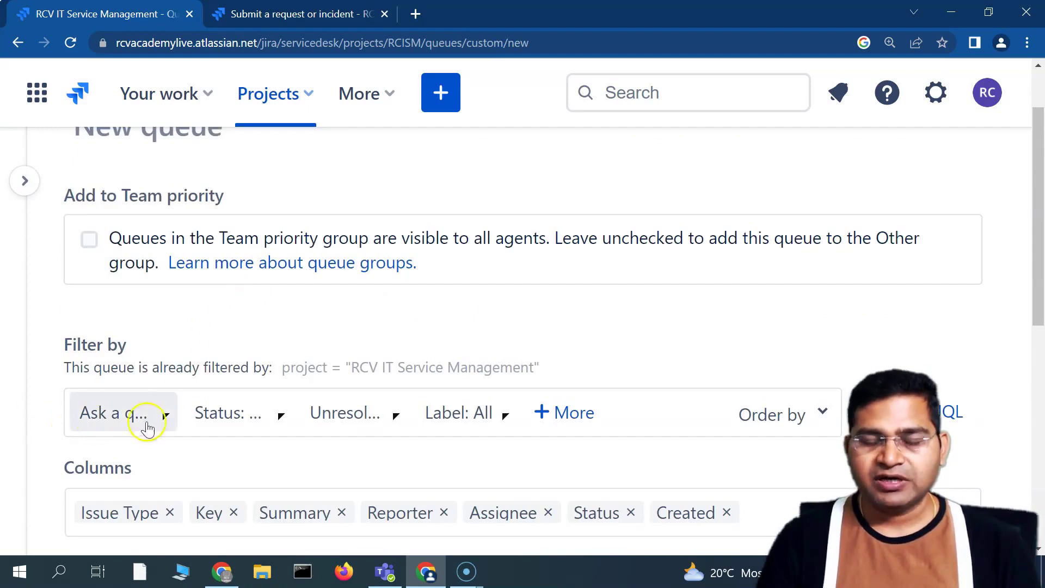
Title the new queue 'All Questions'
scroll(147, 427, up, 2)
click(128, 208)
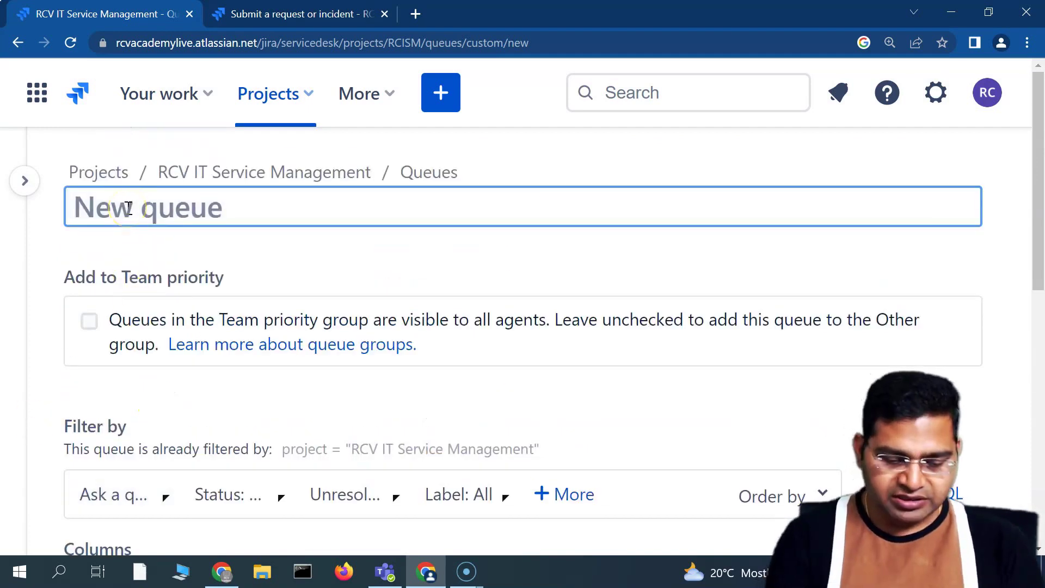
text(Ask)
double_click(140, 211)
text(Question)
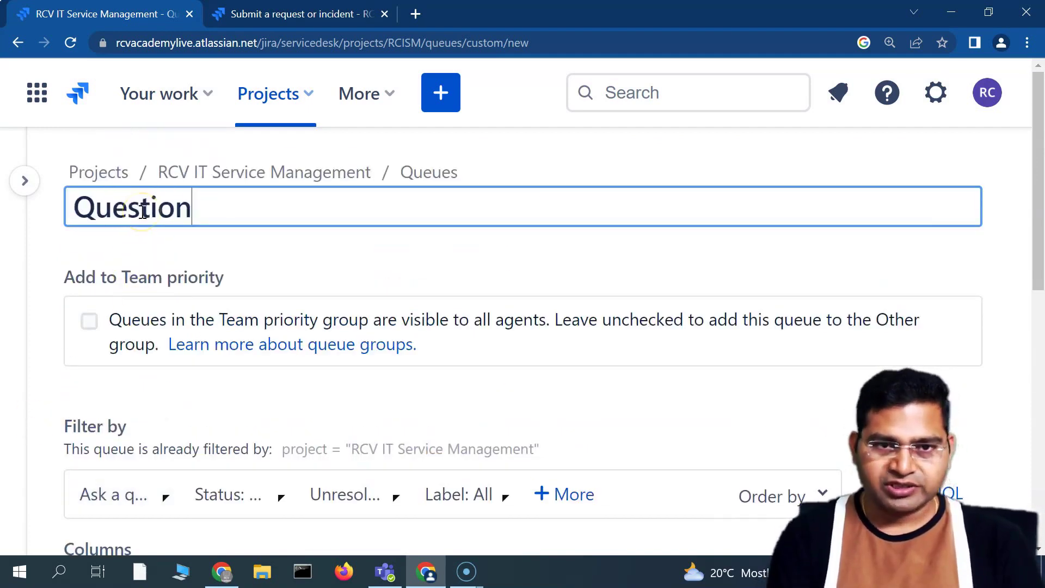
key(Home)
text(All)
click(250, 207)
text(s)
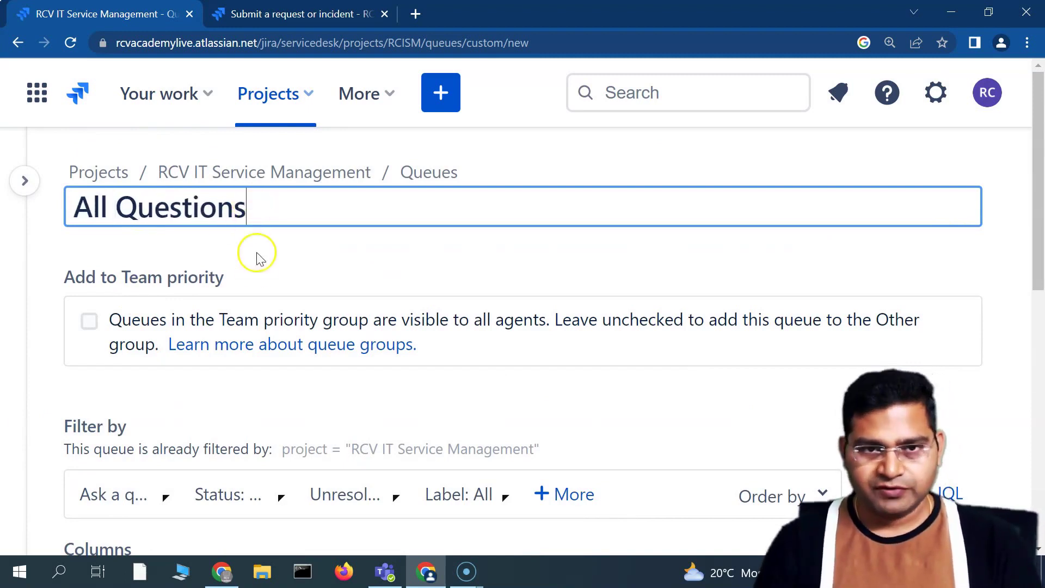
click(257, 256)
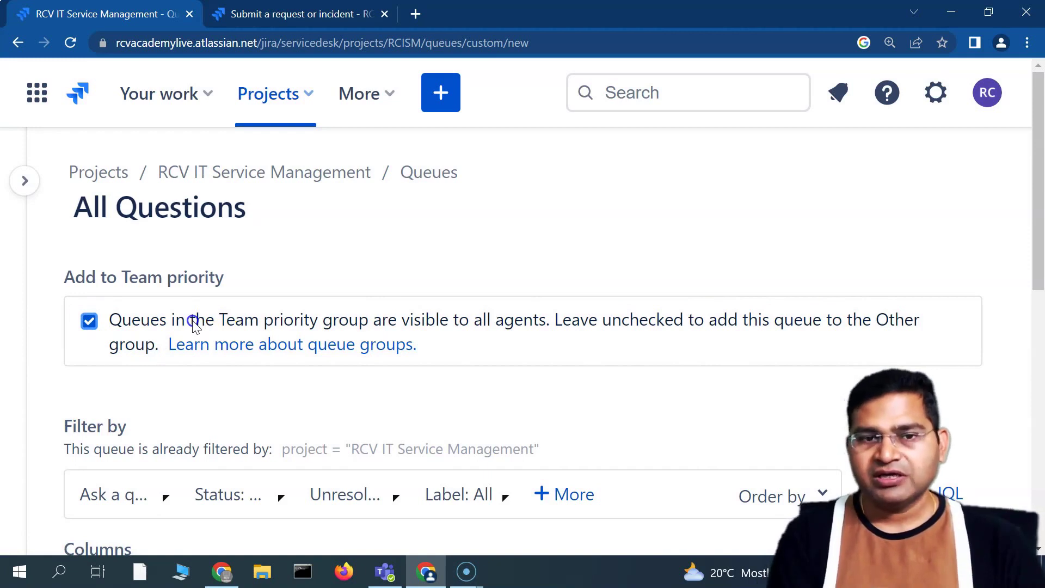
Uncheck Add to Team priority so the queue falls under Other
click(97, 325)
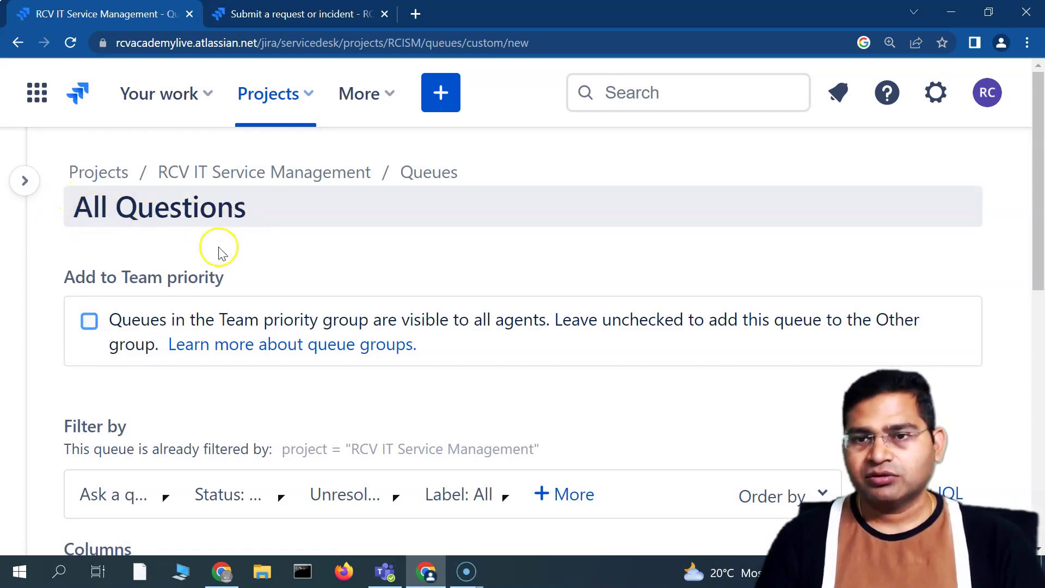
mouse_move(555, 323)
mouse_down()
mouse_move(572, 323)
mouse_move(561, 320)
mouse_up()
click(148, 303)
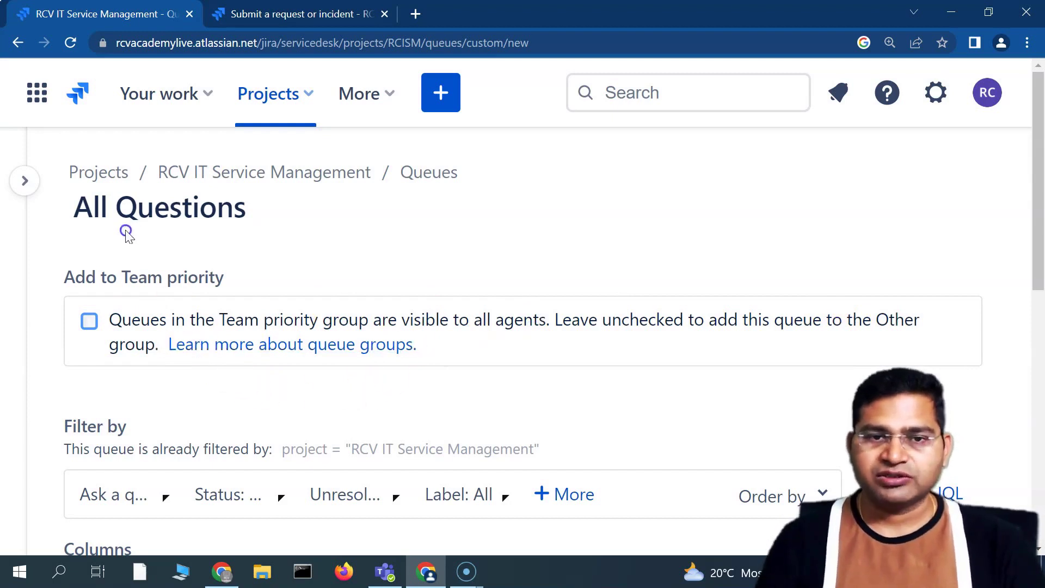
Review the issue type filter, confirming only Ask a question is selected
scroll(121, 418, down, 1)
click(121, 418)
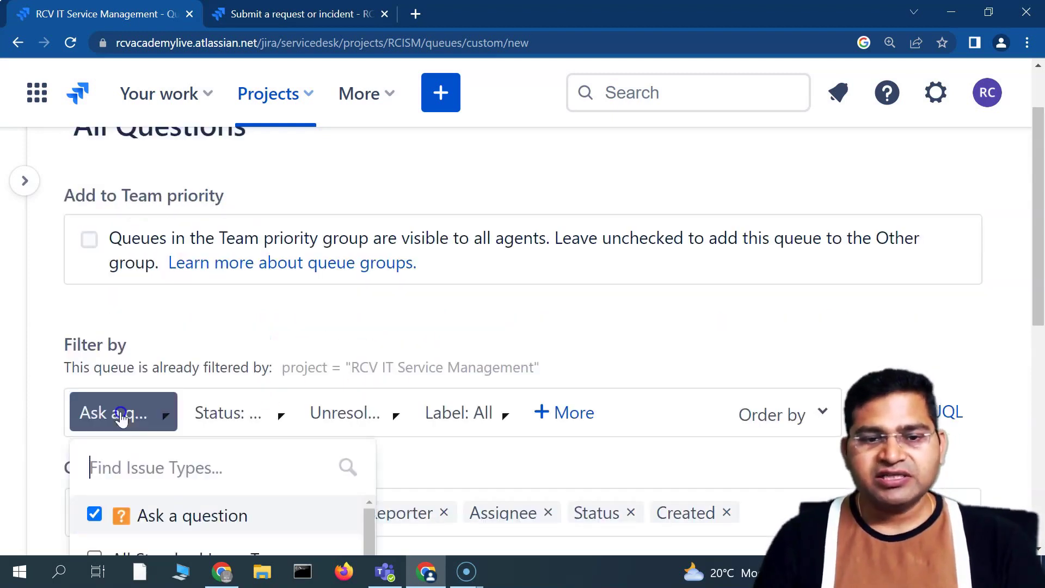
scroll(121, 418, down, 2)
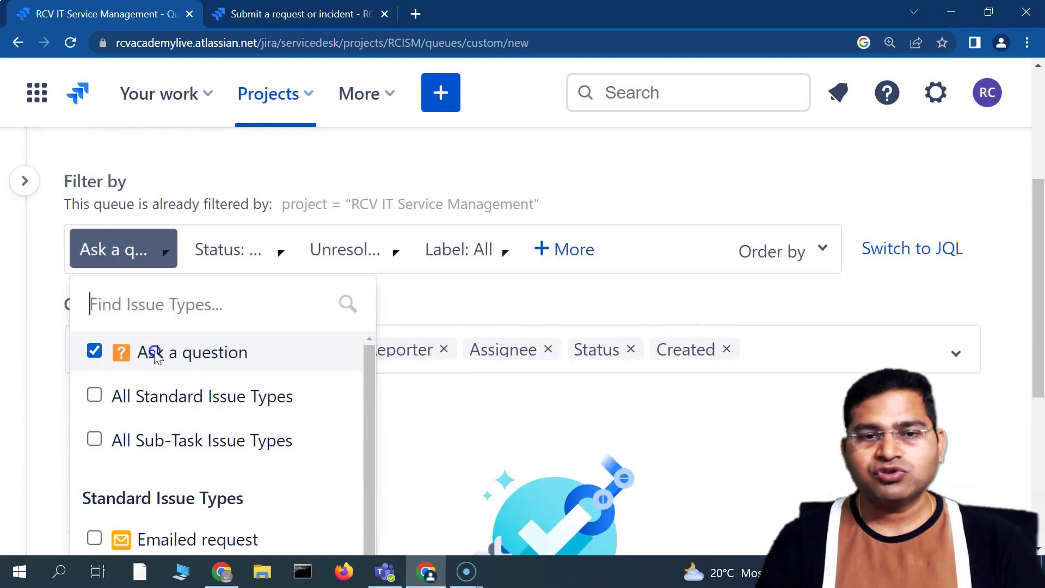
click(532, 296)
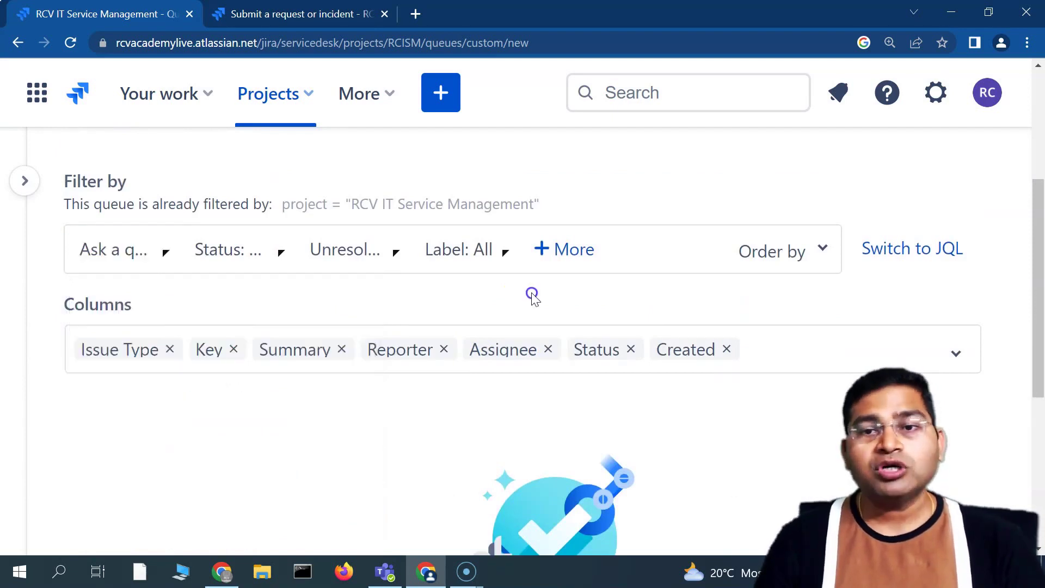
scroll(122, 373, up, 2)
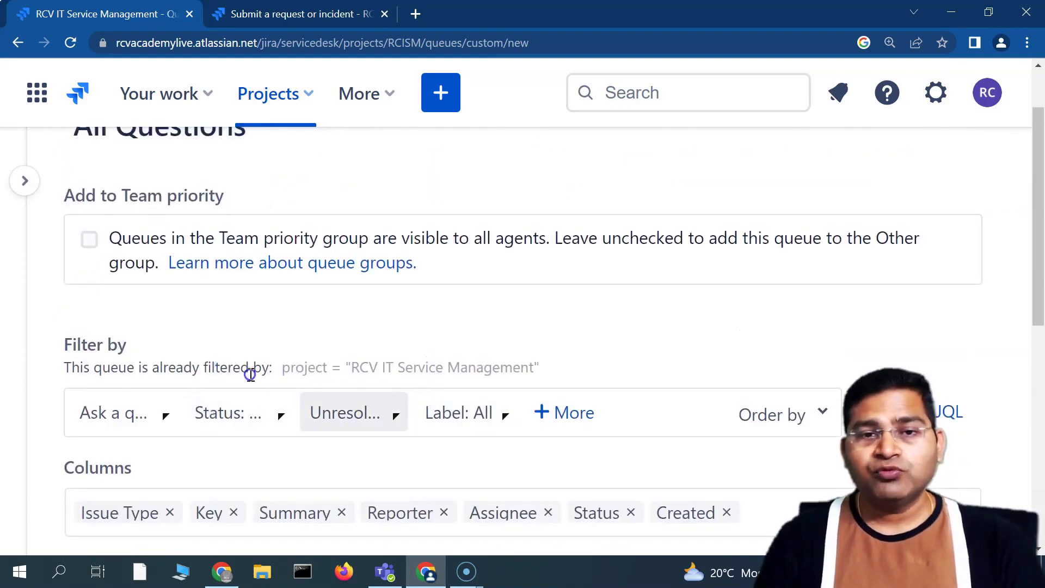
scroll(249, 368, up, 1)
scroll(301, 417, down, 2)
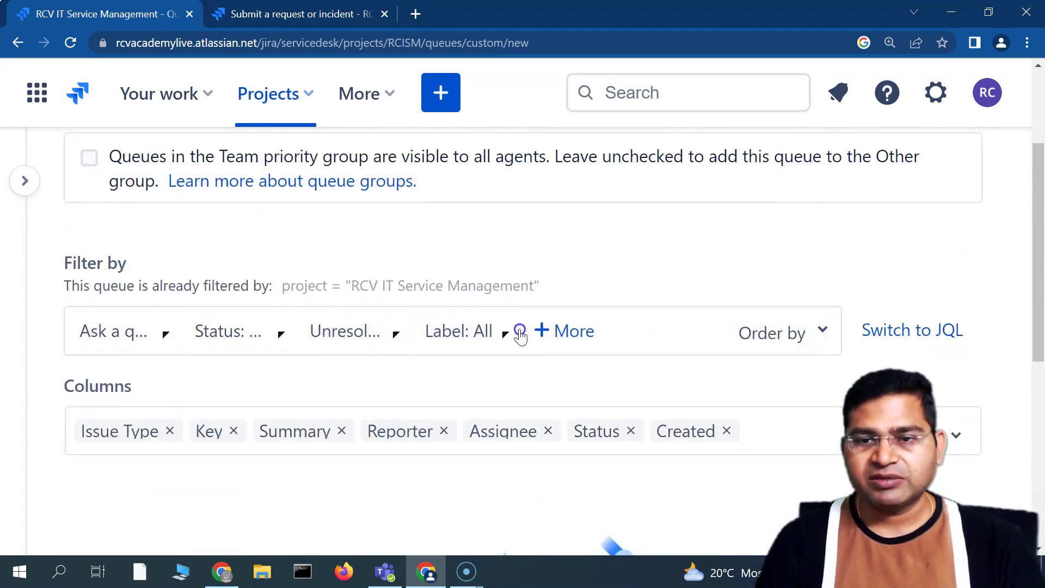
Show the filter as JQL: issuetype = "Ask a question" AND resolution = Unresolved
click(906, 333)
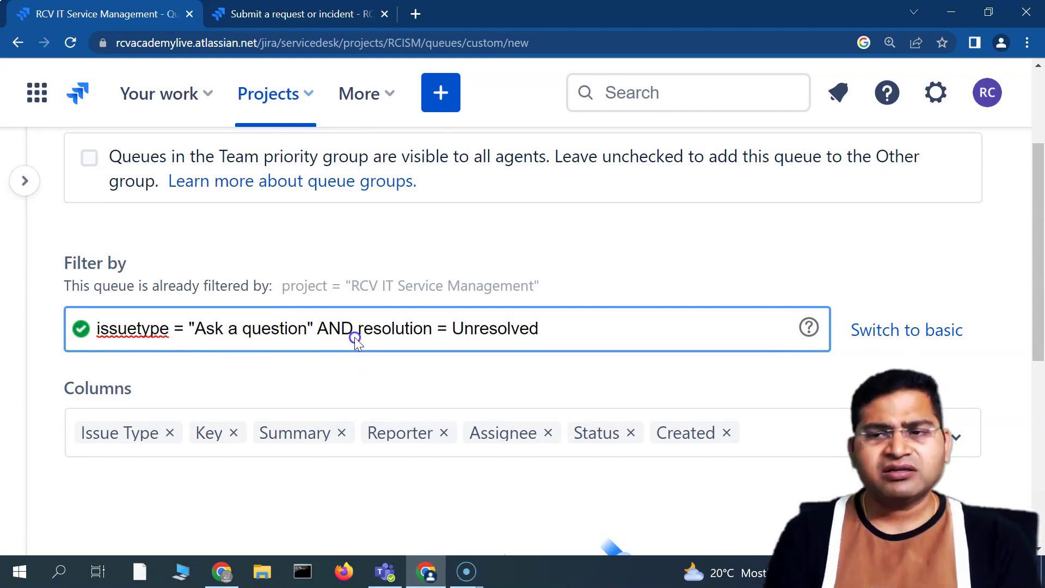
click(372, 315)
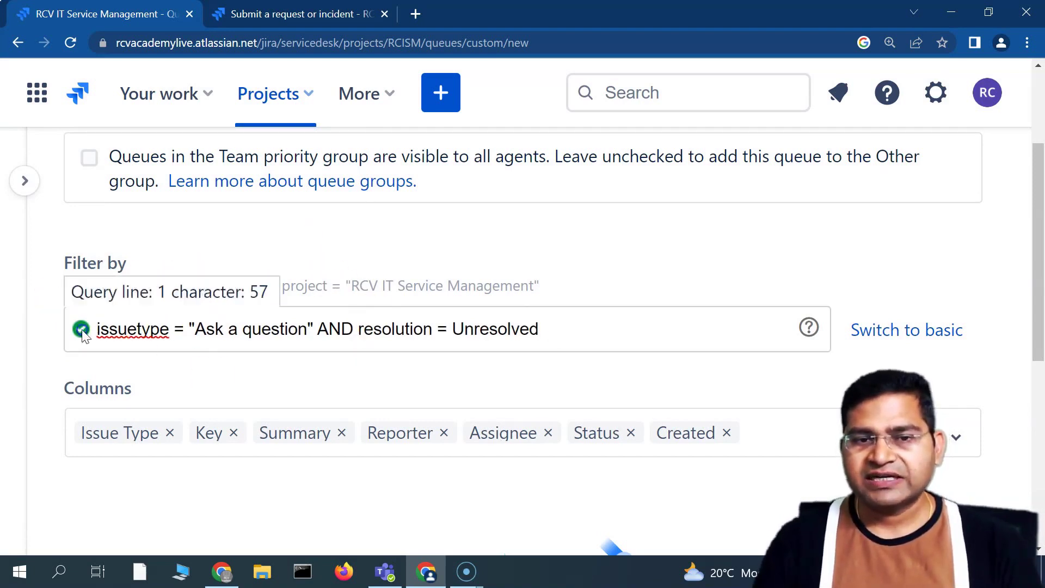
scroll(129, 381, up, 3)
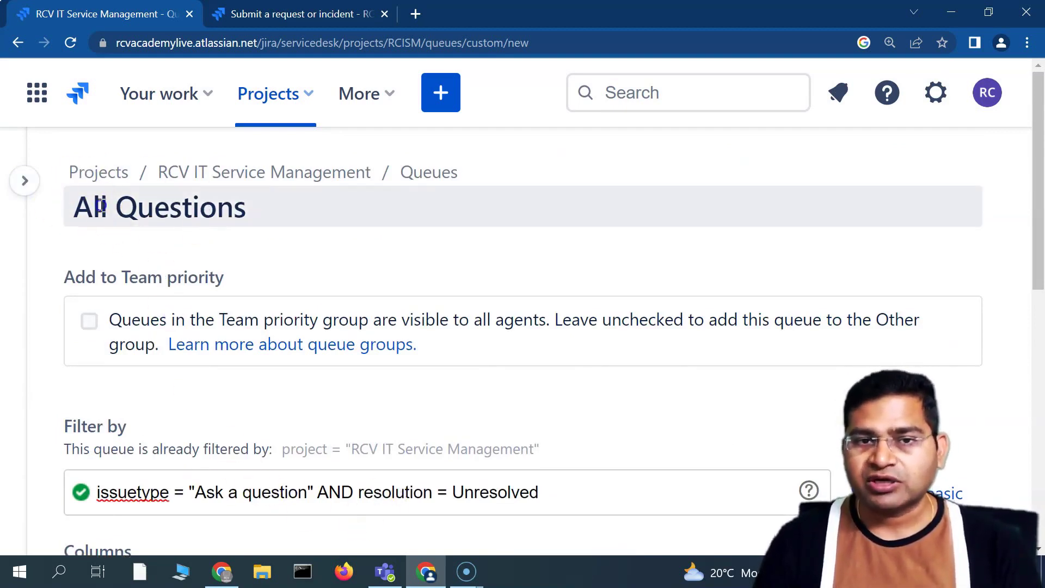
scroll(306, 393, down, 5)
scroll(299, 385, up, 5)
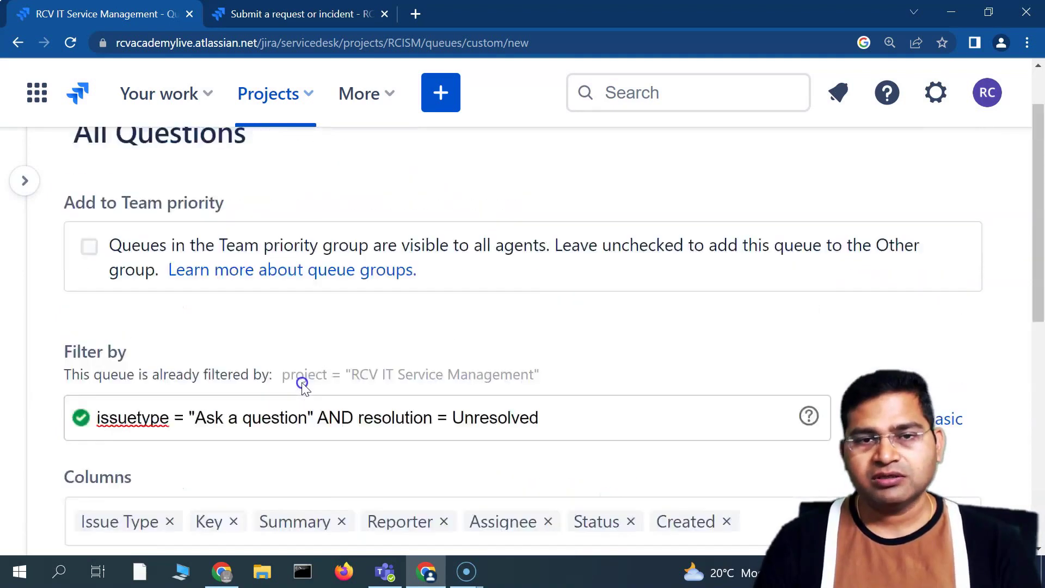
scroll(213, 300, down, 4)
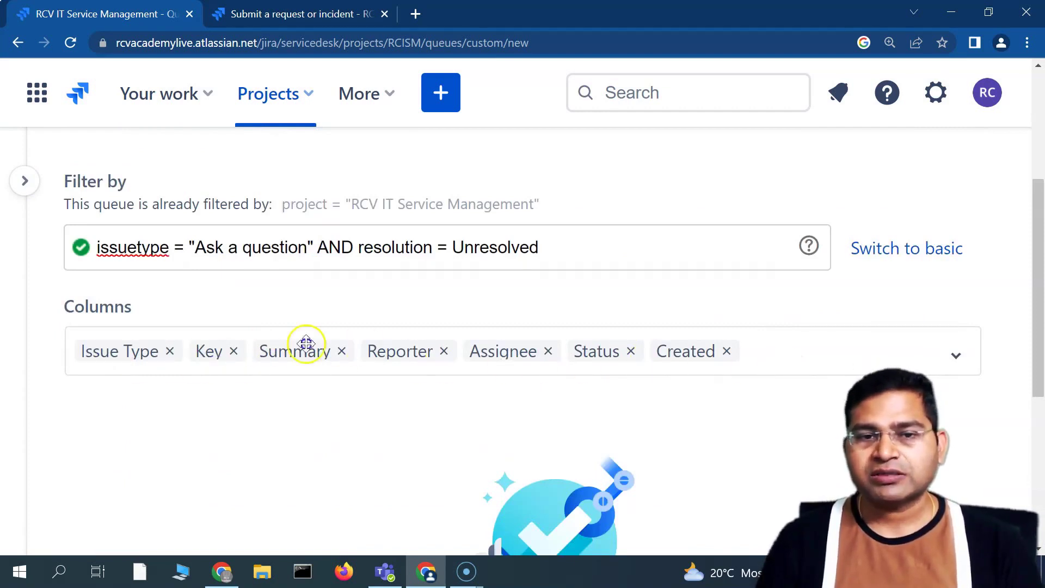
click(957, 357)
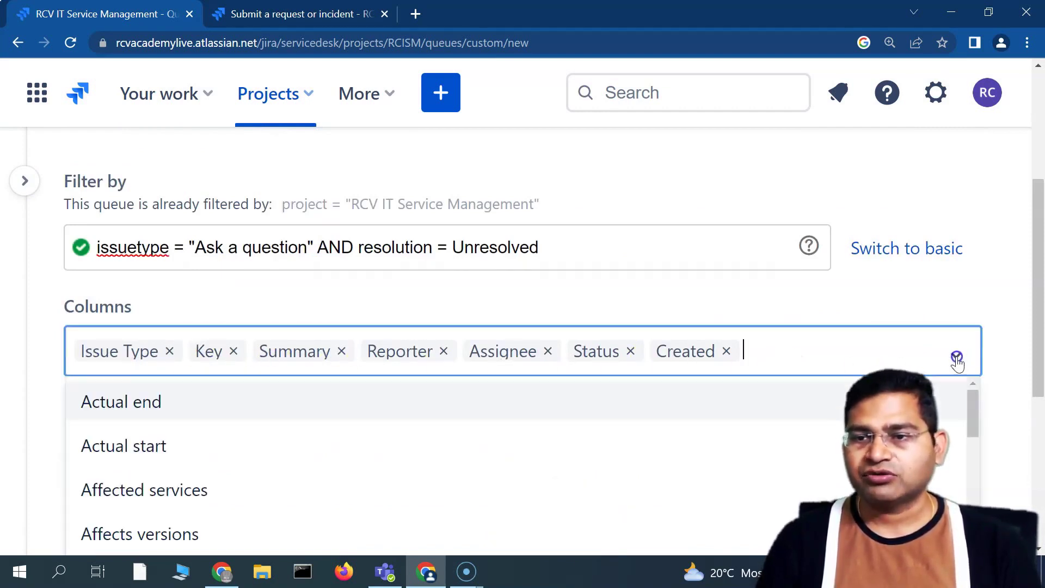
scroll(433, 498, down, 3)
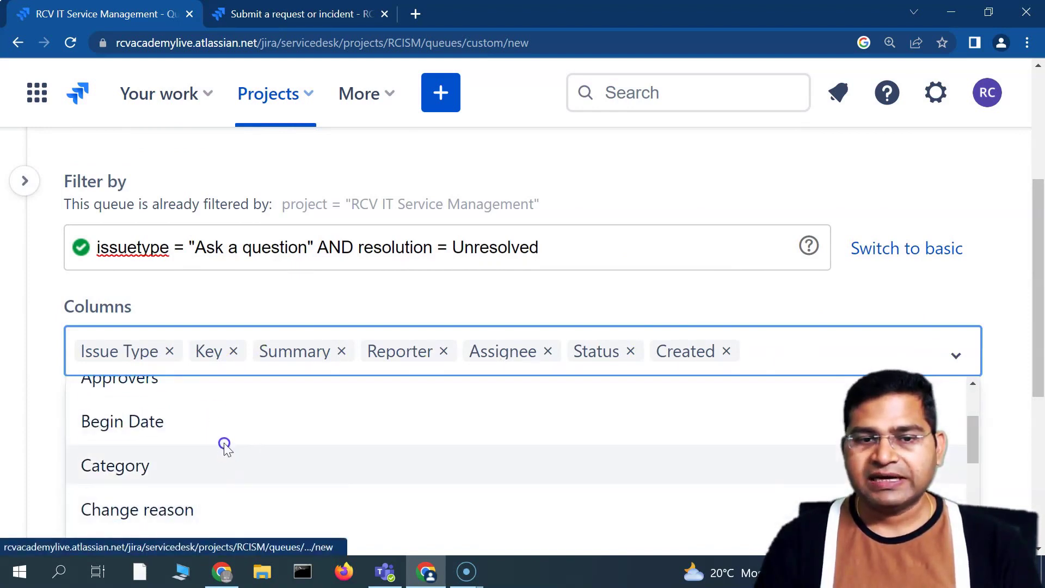
scroll(435, 425, up, 3)
click(570, 317)
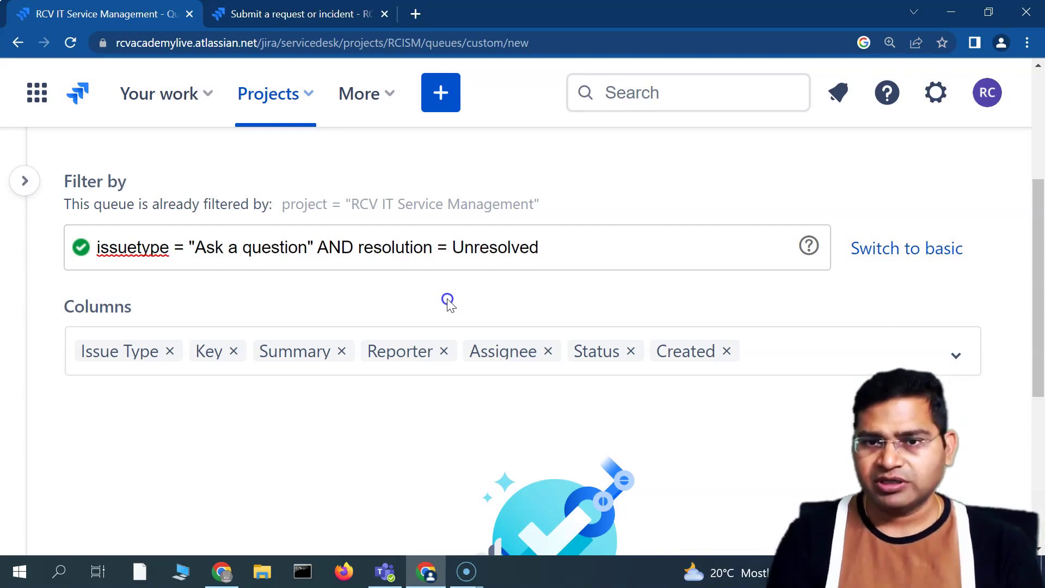
Switch the filter back to basic mode and check the issue type and Status options
click(906, 248)
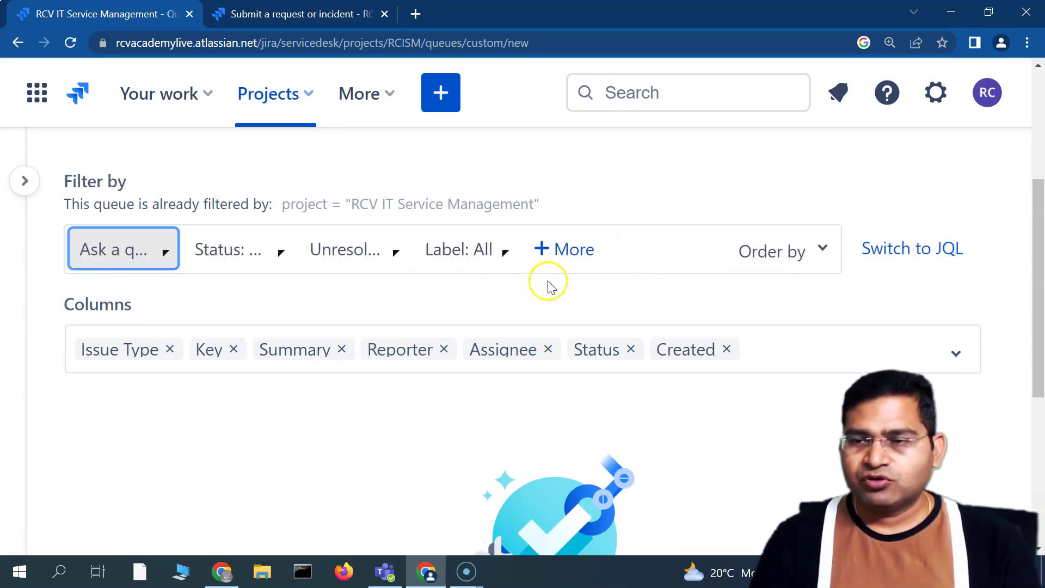
click(146, 252)
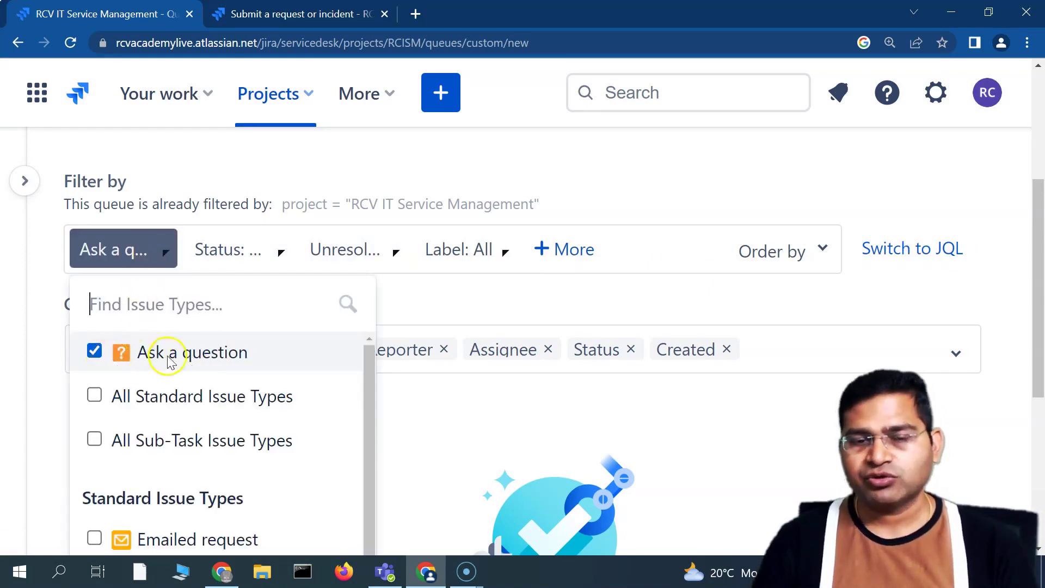
click(469, 299)
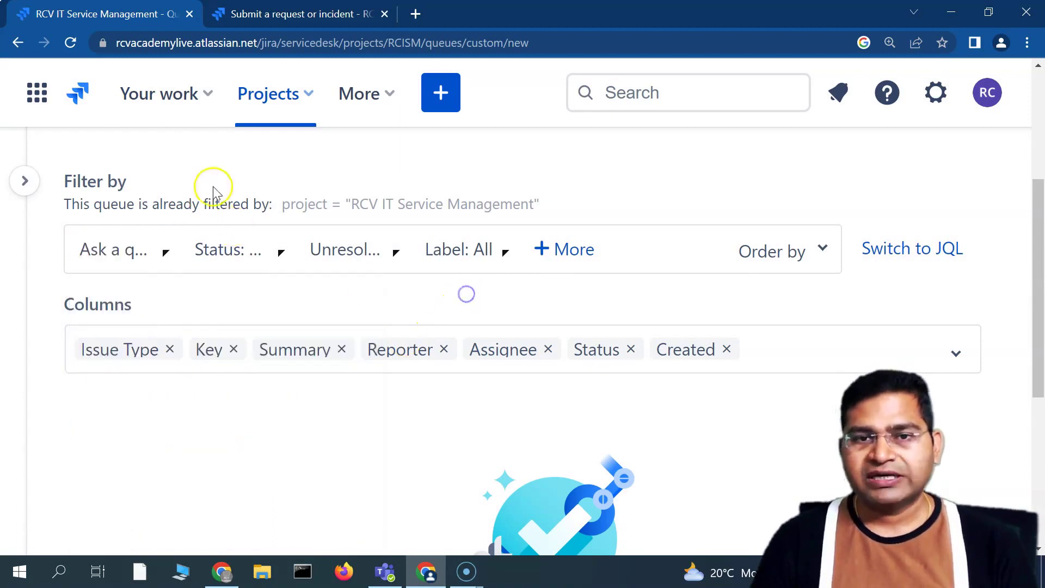
click(284, 254)
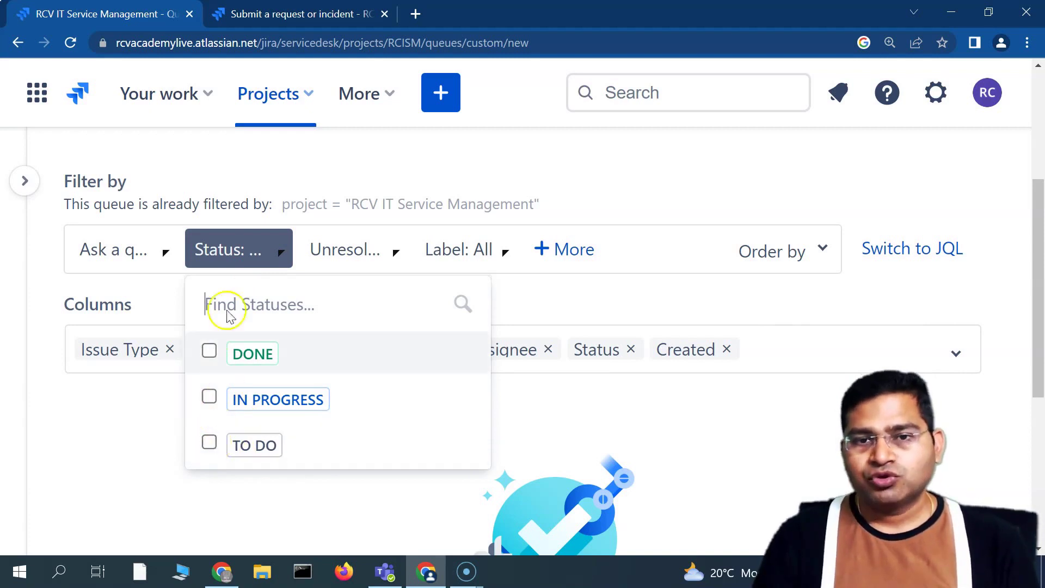
click(259, 249)
scroll(414, 341, up, 1)
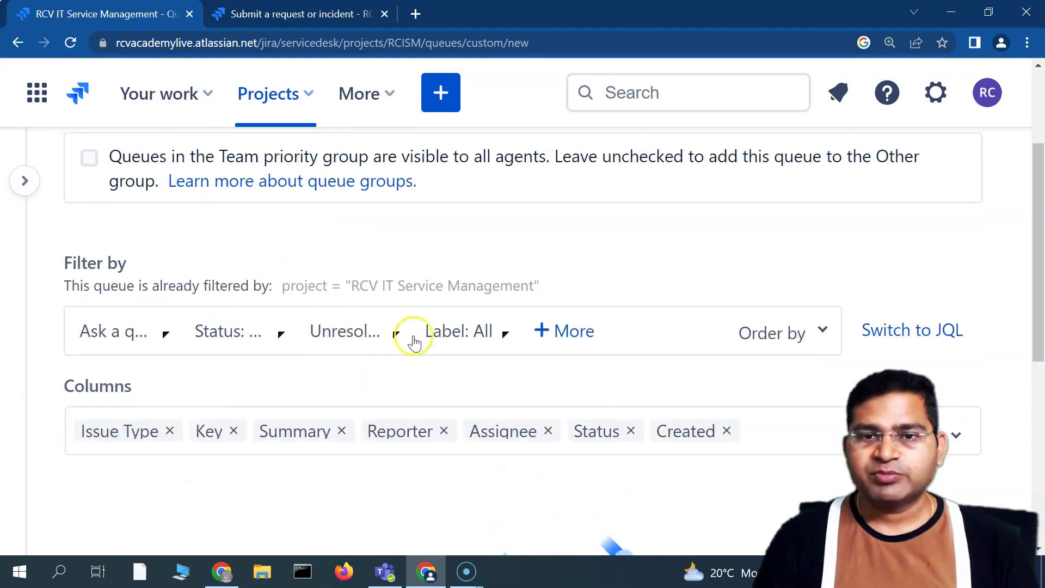
Check the Unresolved, Label: All and +More criteria dropdowns
click(350, 333)
click(355, 333)
click(481, 336)
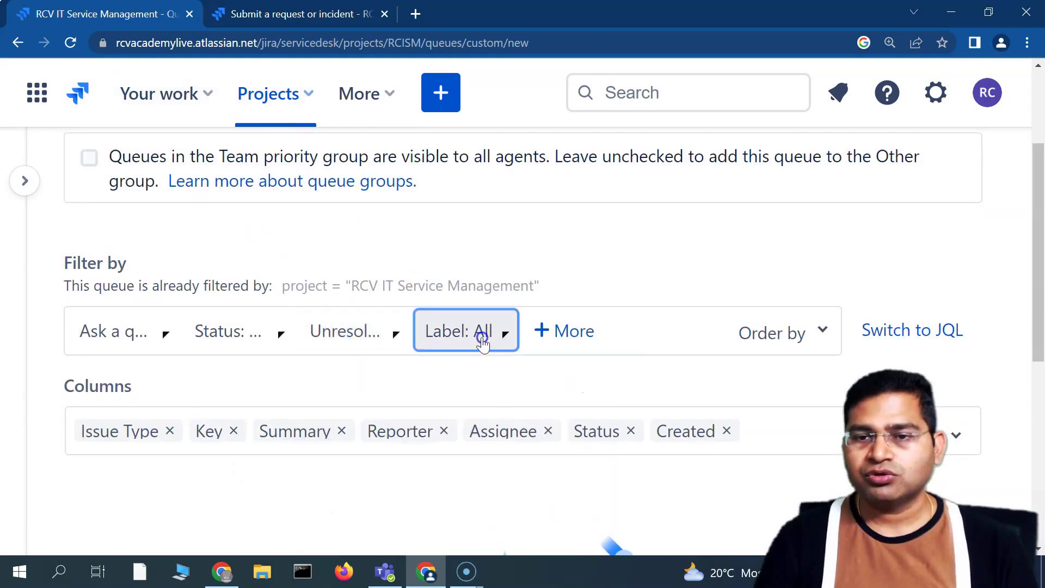
click(568, 337)
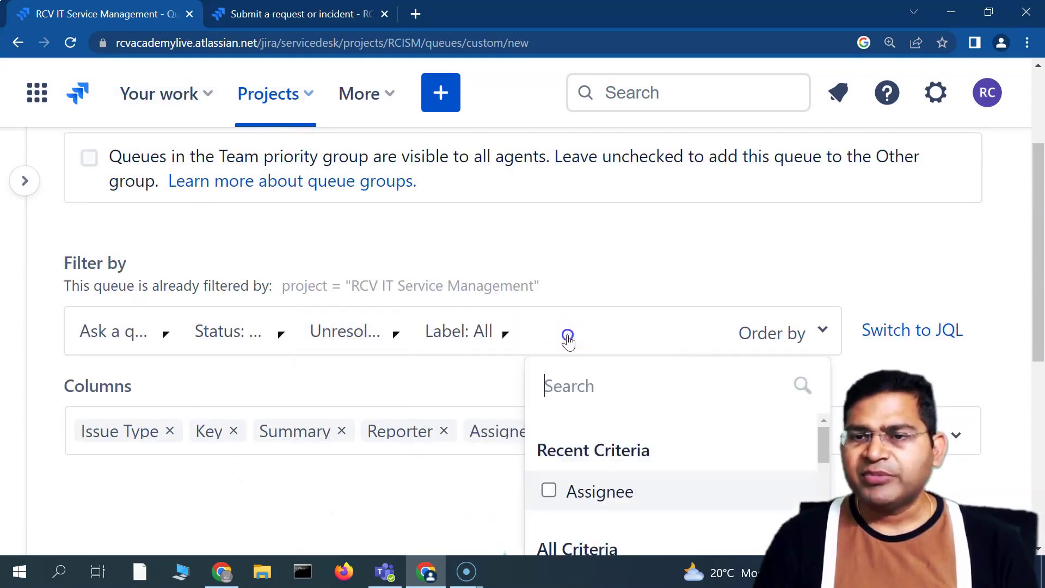
scroll(626, 430, down, 2)
scroll(604, 469, up, 2)
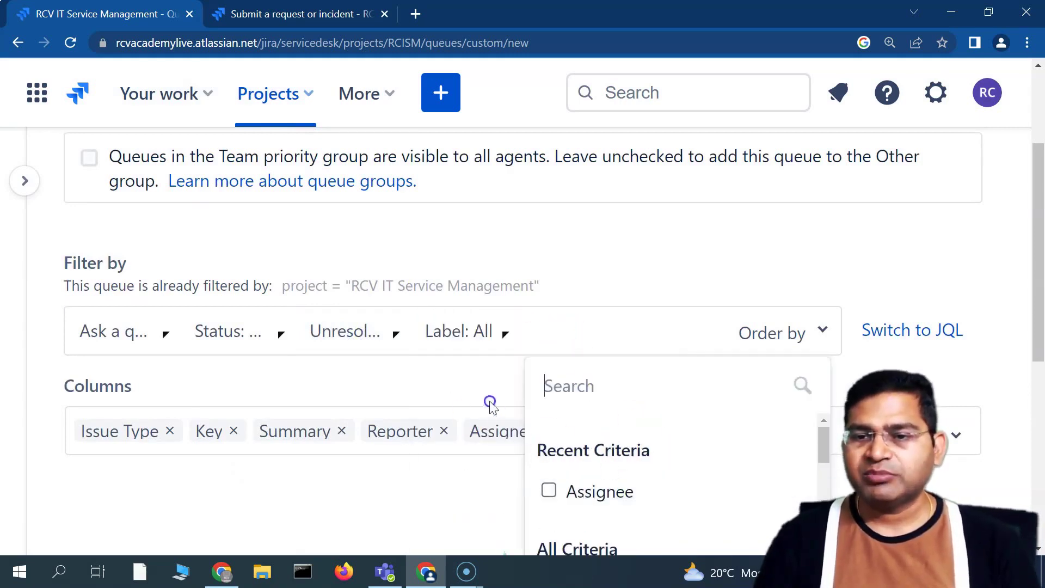
click(472, 391)
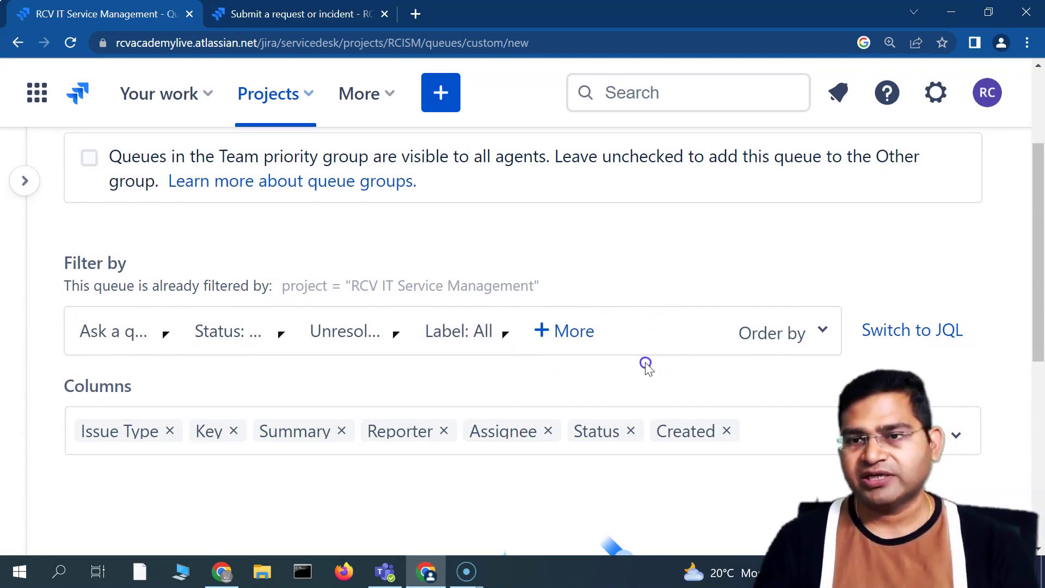
Create the new All Questions queue
scroll(551, 395, up, 3)
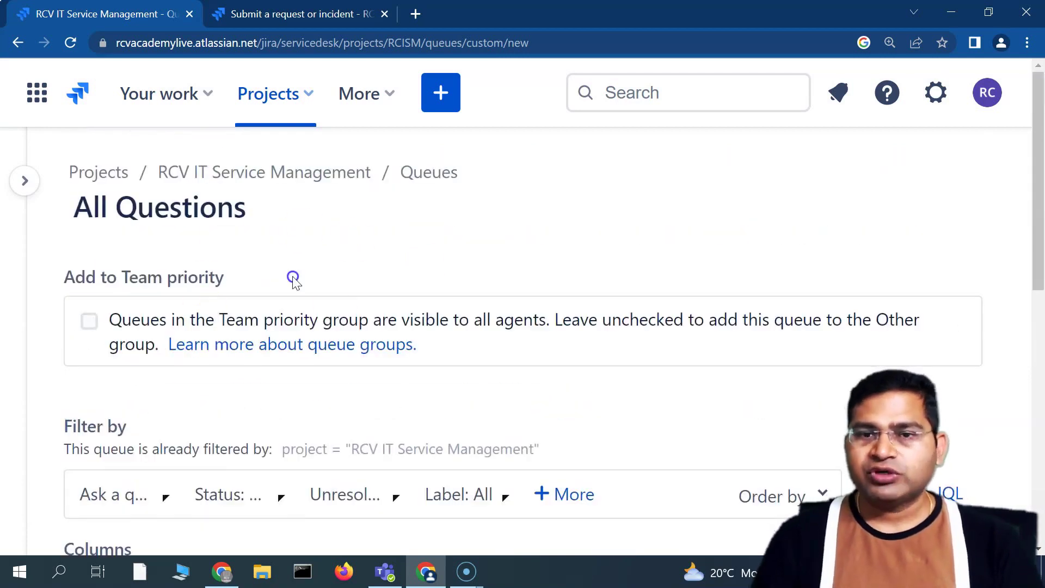
scroll(348, 430, down, 9)
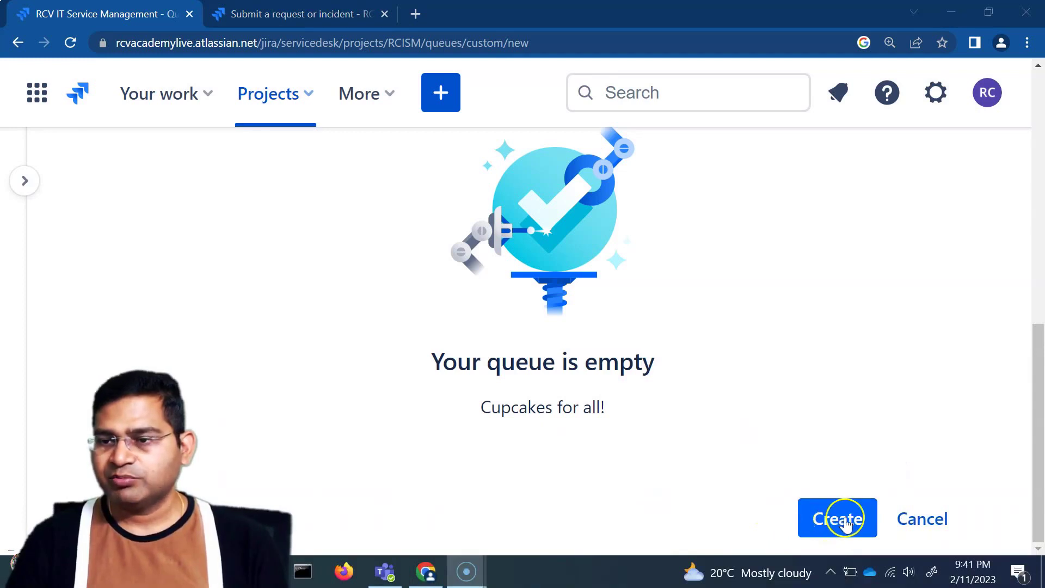
click(846, 523)
scroll(535, 416, down, 1)
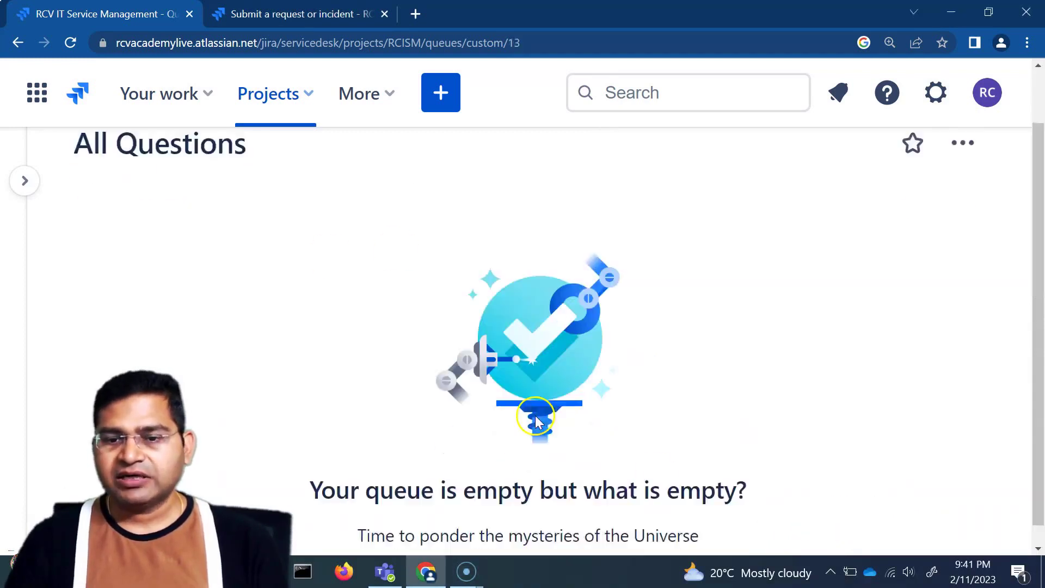
scroll(525, 408, up, 1)
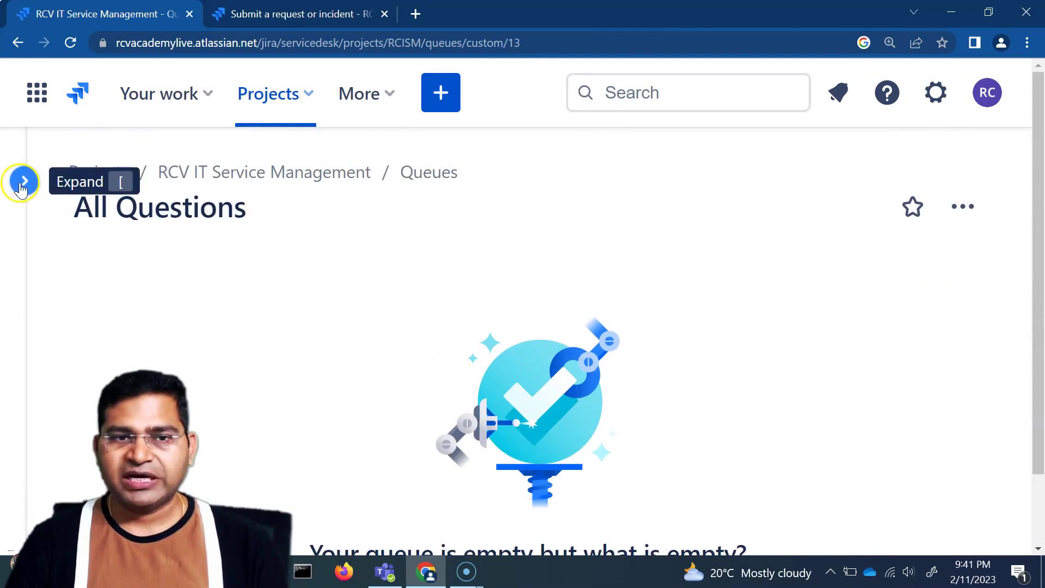
Expand the project sidebar and open Manage queues
click(23, 183)
scroll(157, 350, down, 2)
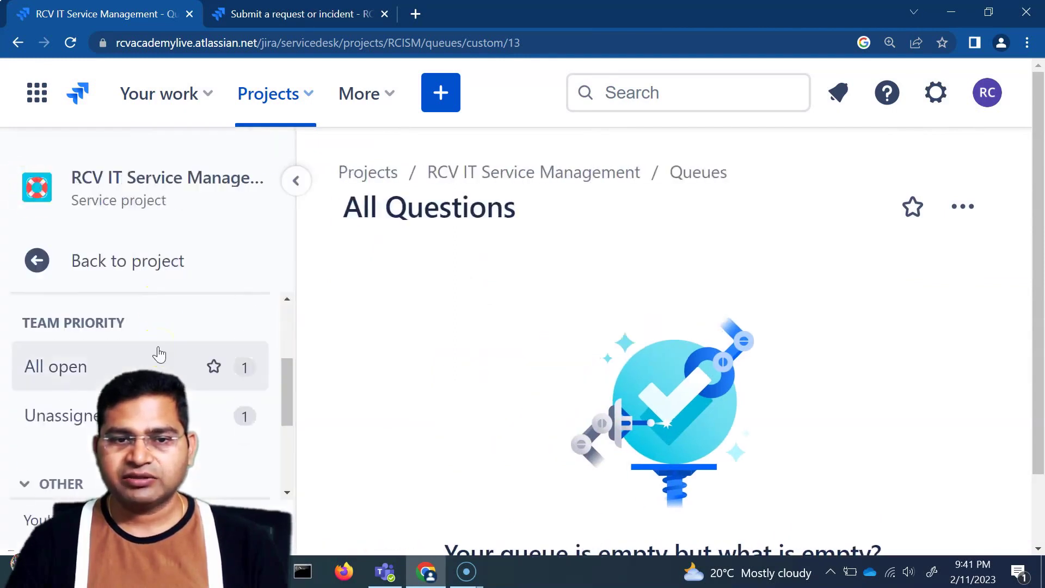
scroll(157, 351, up, 2)
scroll(147, 351, down, 5)
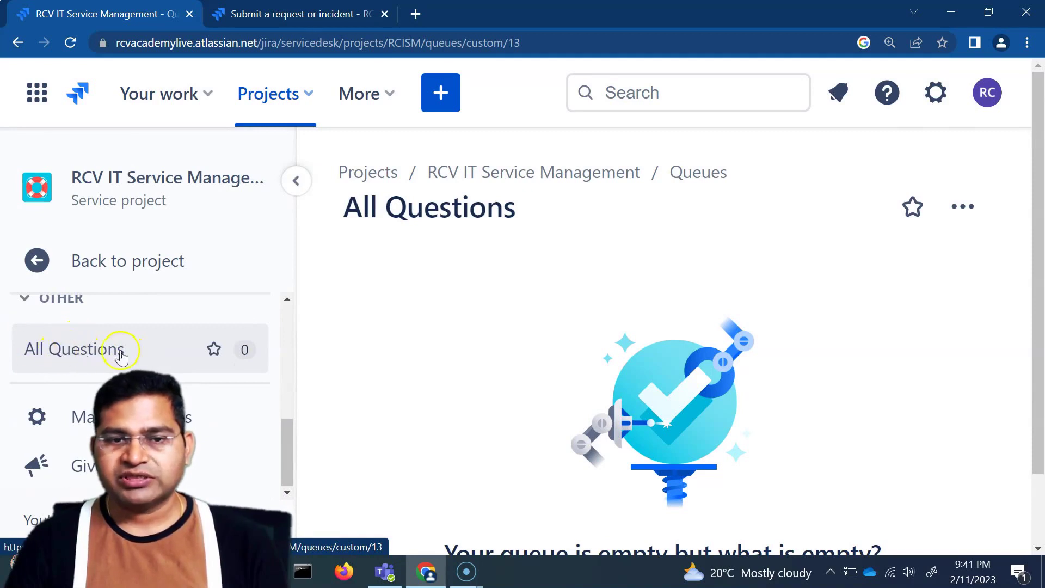
click(141, 417)
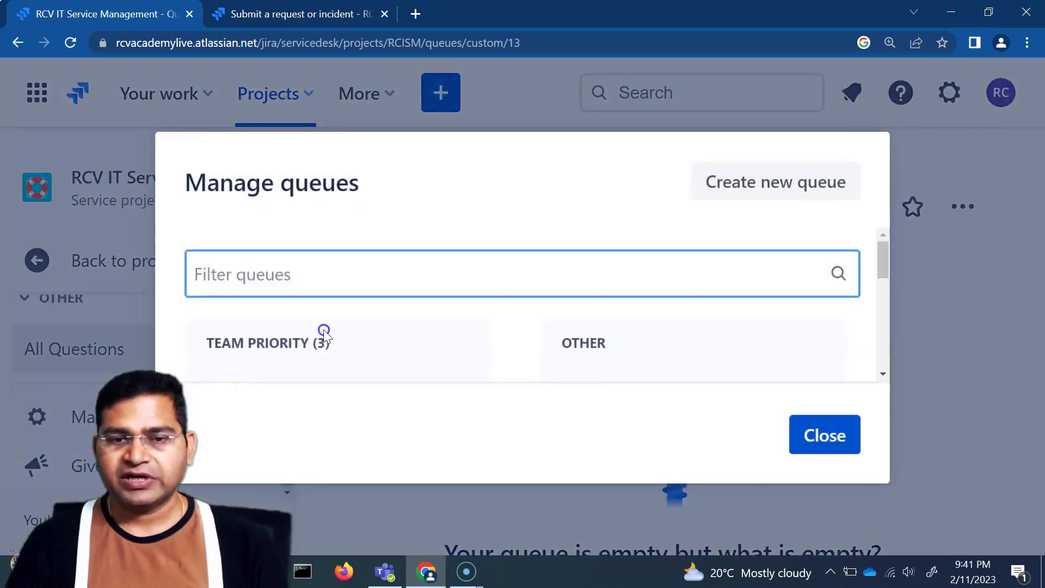
Drag All Questions back into the OTHER group and close the dialog
scroll(345, 310, down, 3)
scroll(252, 280, up, 2)
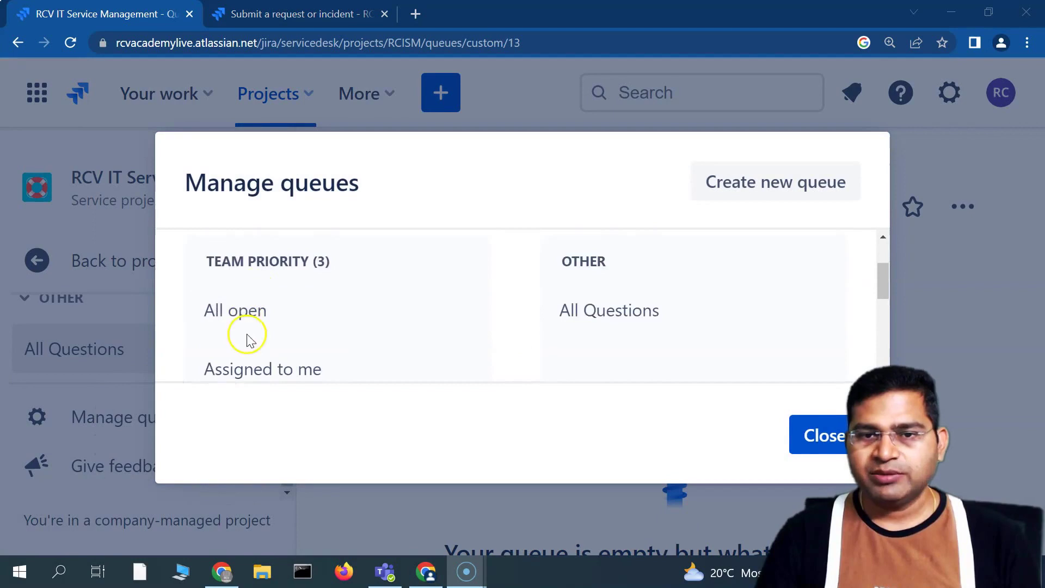
scroll(265, 250, down, 2)
scroll(625, 354, up, 3)
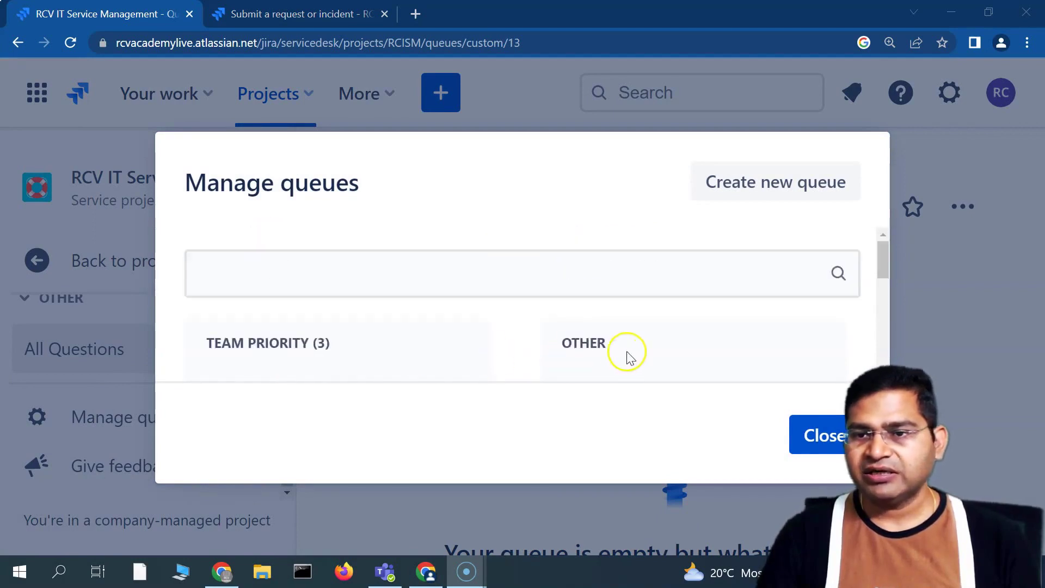
scroll(552, 328, down, 1)
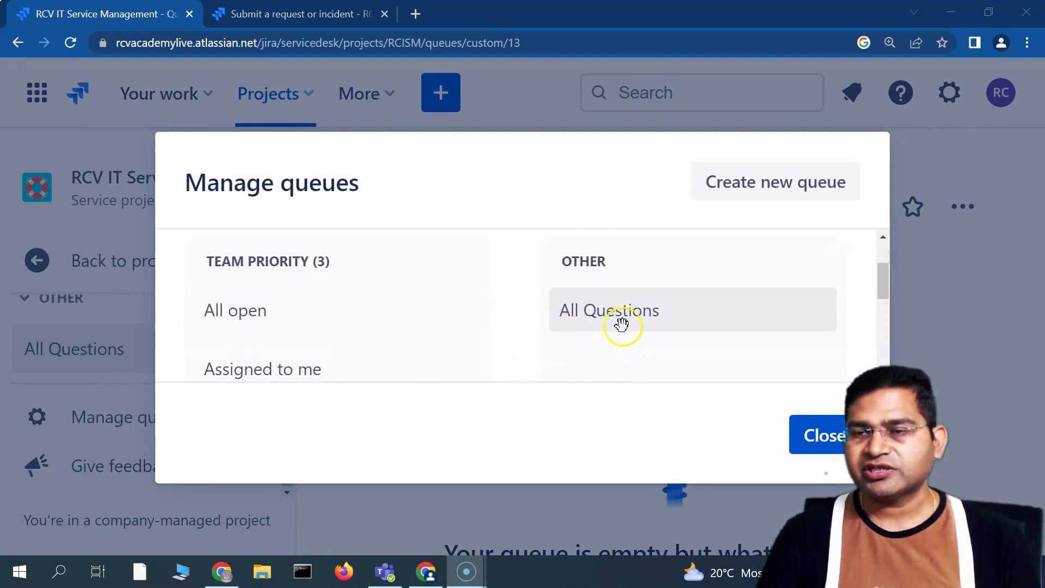
scroll(615, 327, down, 4)
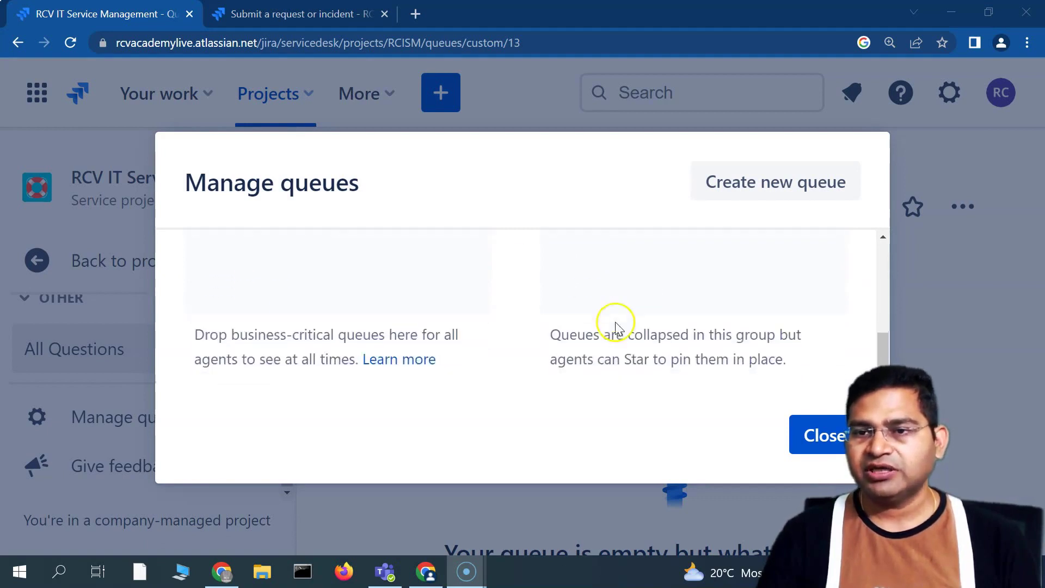
scroll(603, 336, up, 1)
scroll(603, 338, down, 1)
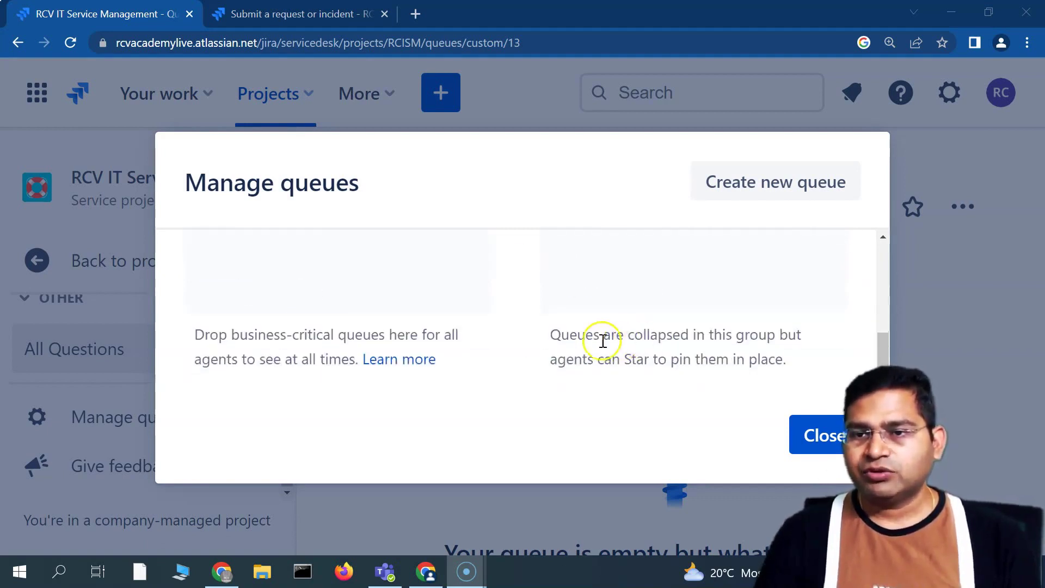
scroll(566, 329, up, 3)
scroll(623, 372, down, 2)
drag(616, 316, 550, 296)
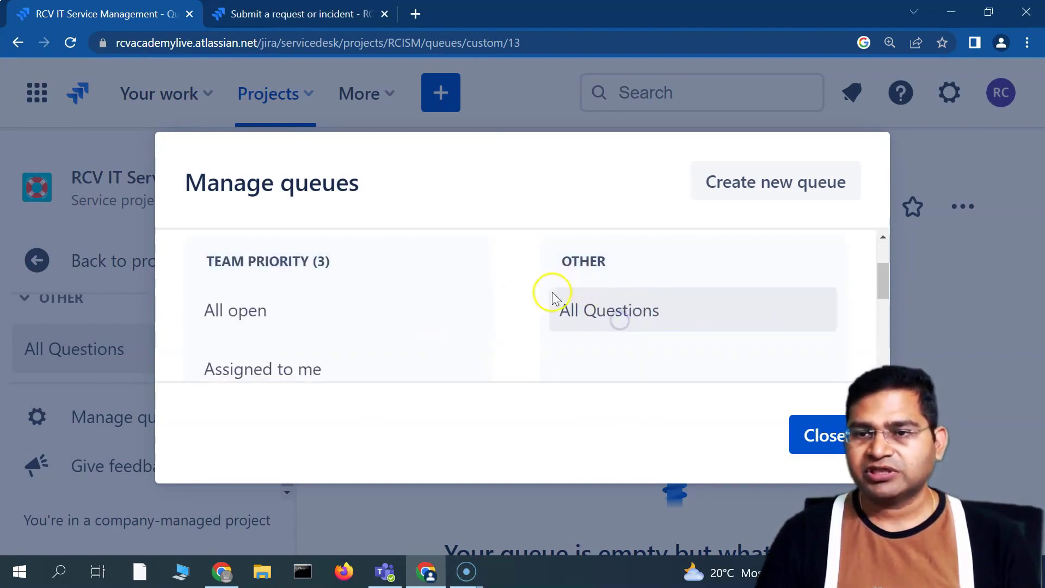
click(824, 444)
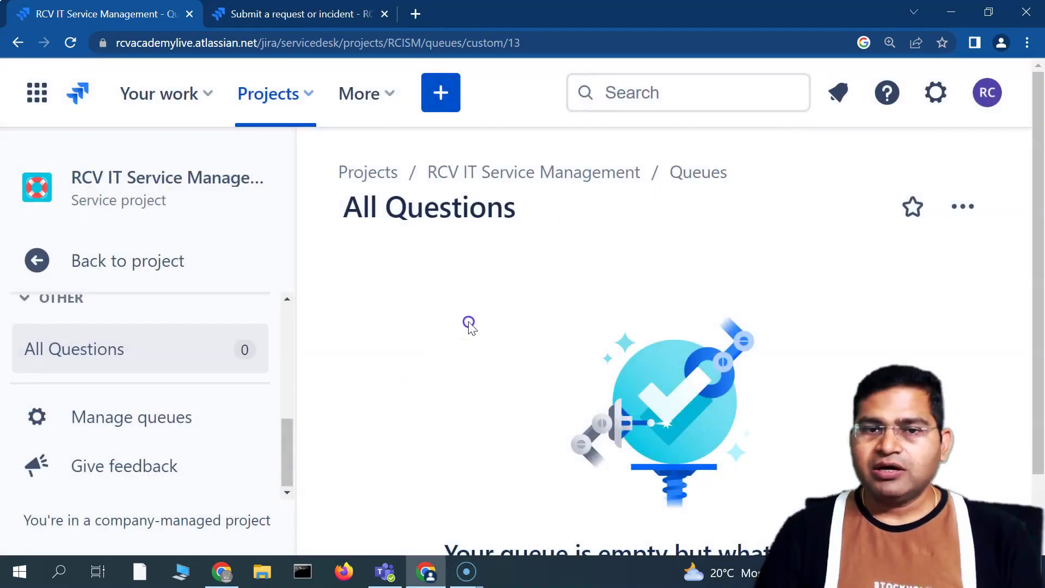
Open the All Questions queue from the sidebar
click(47, 351)
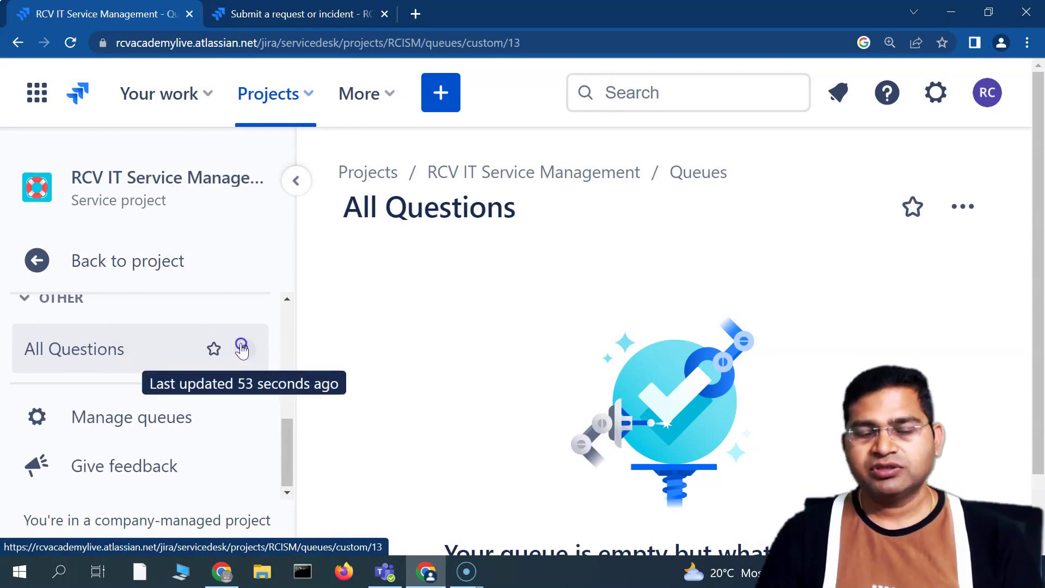
Reload the Help Center portal page and choose the Ask a question request type
click(292, 11)
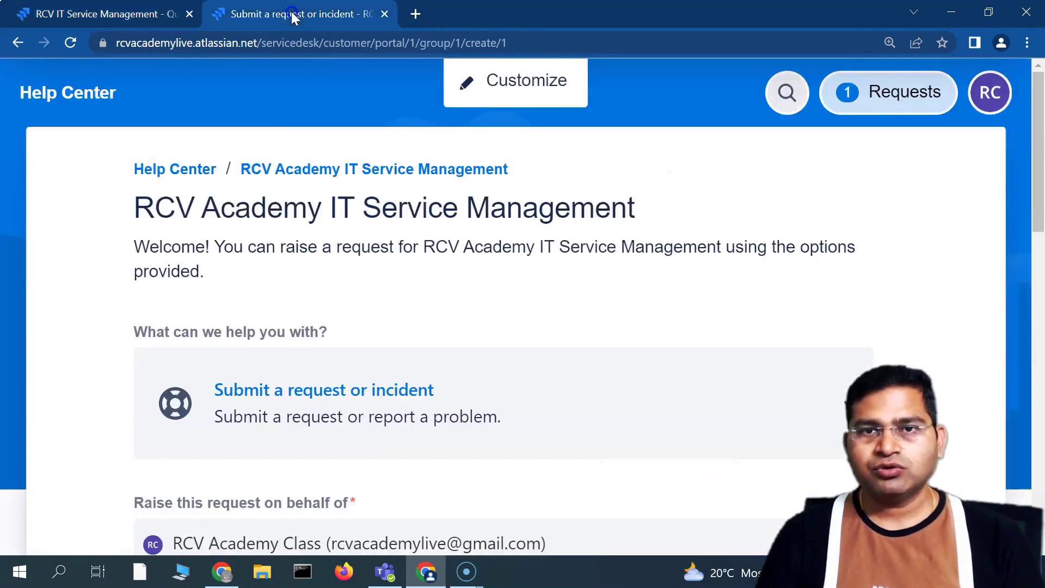
click(531, 43)
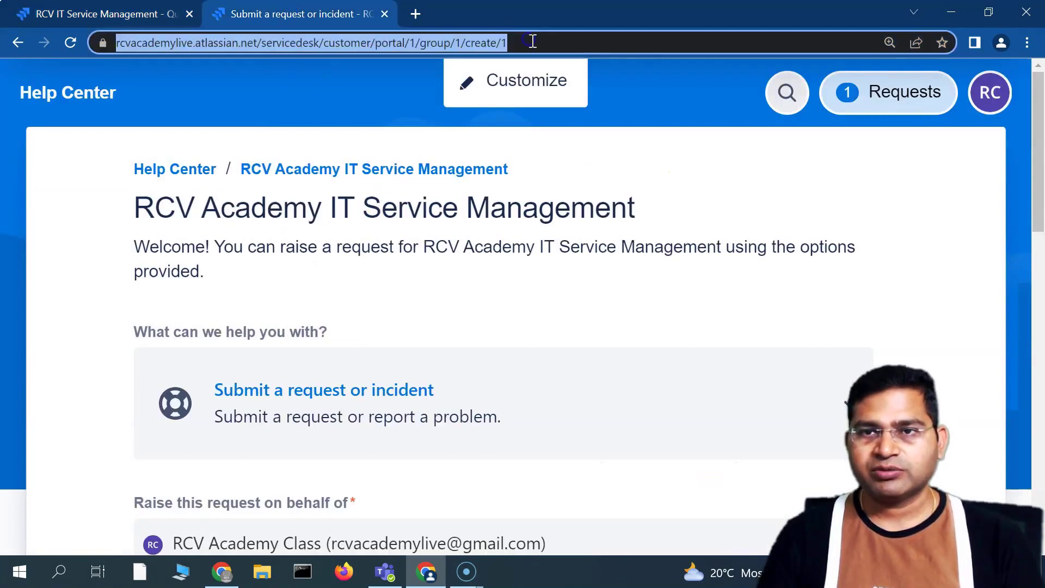
key(Return)
click(586, 166)
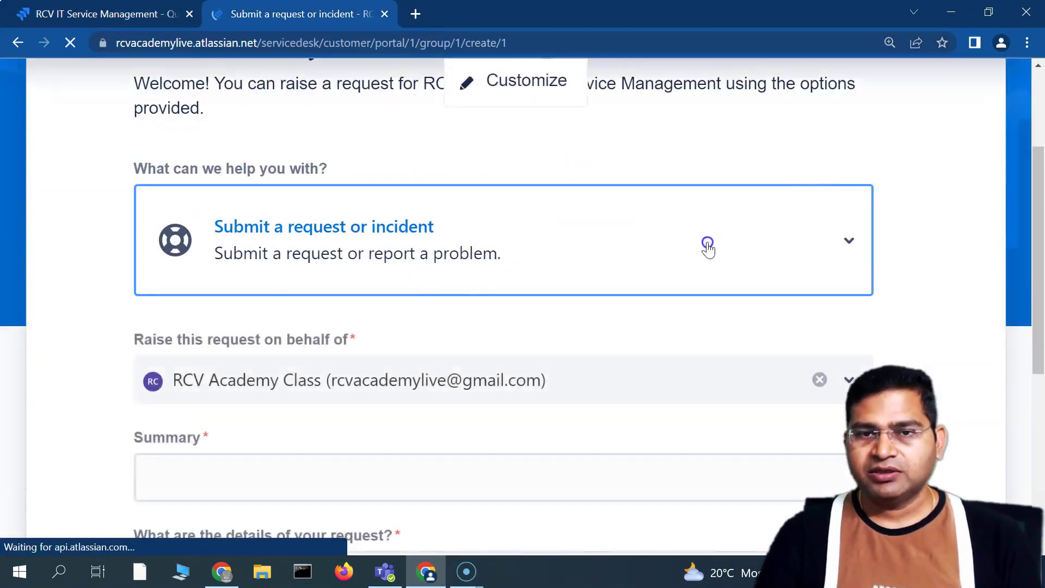
click(672, 271)
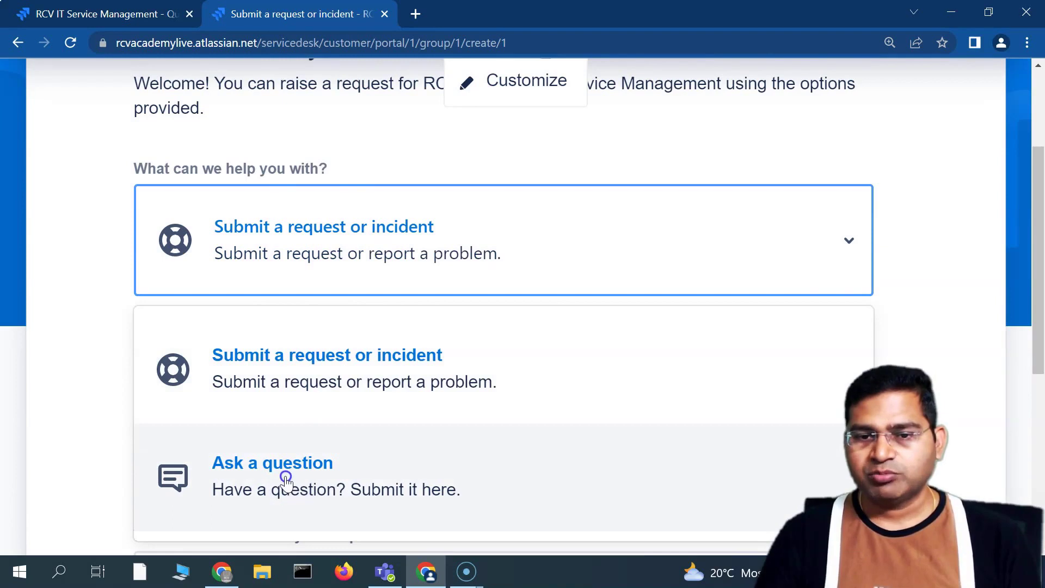
click(285, 479)
Enter 'First question for Jira Service Management' as the question
click(384, 463)
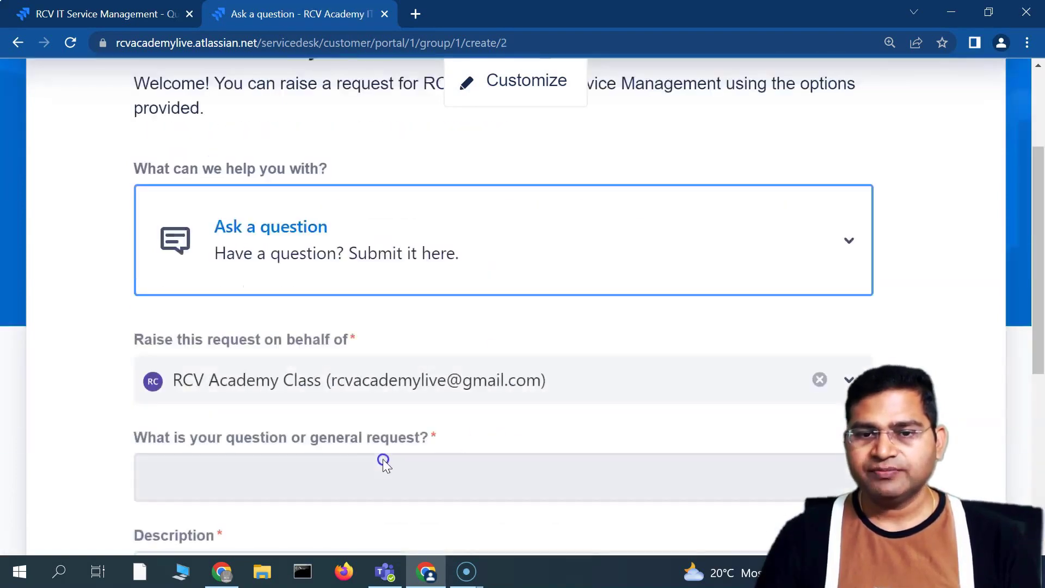
scroll(327, 436, down, 1)
click(243, 390)
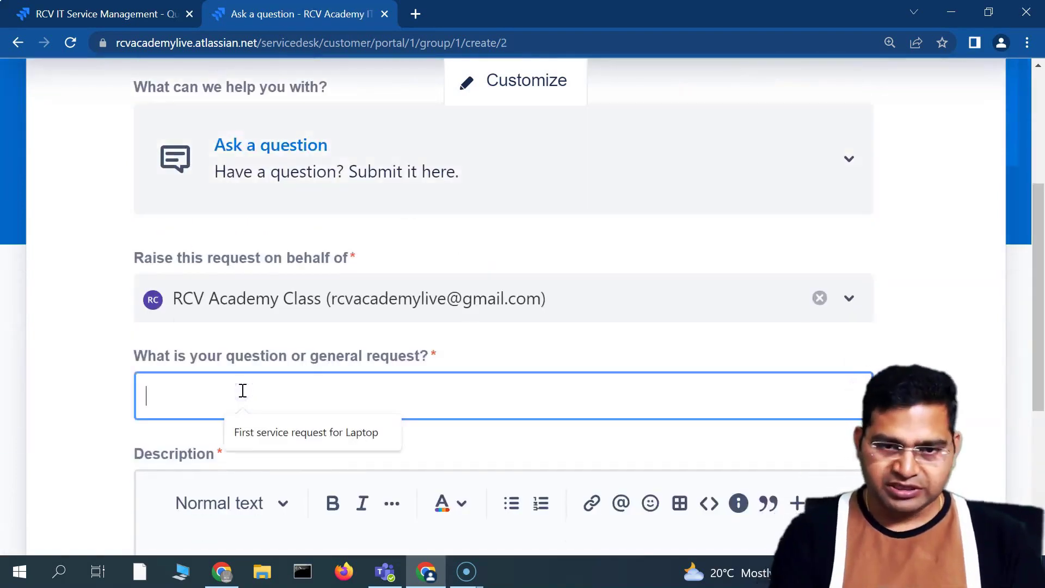
text(First question )
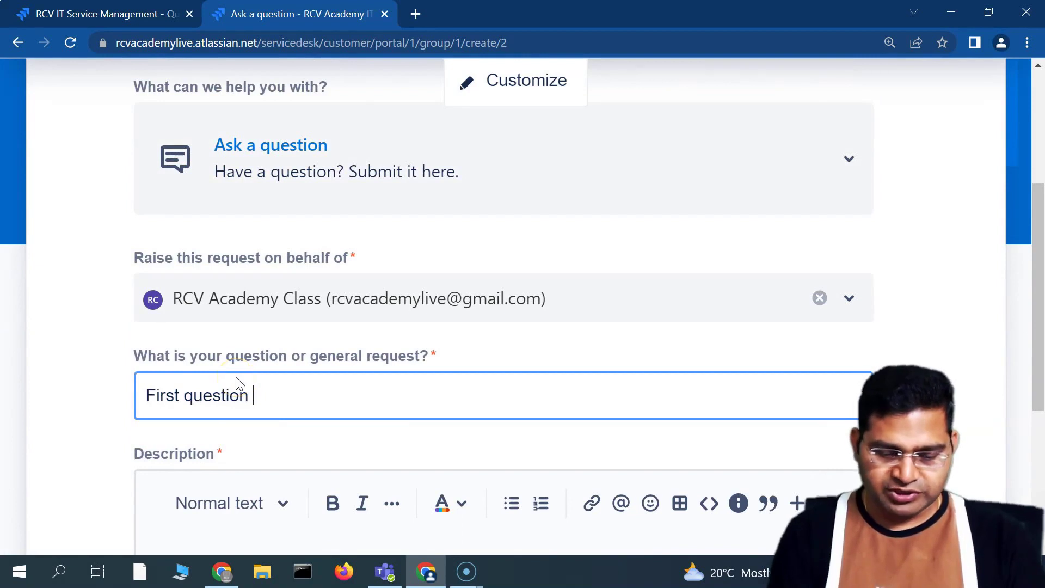
text(for Jira Service Management)
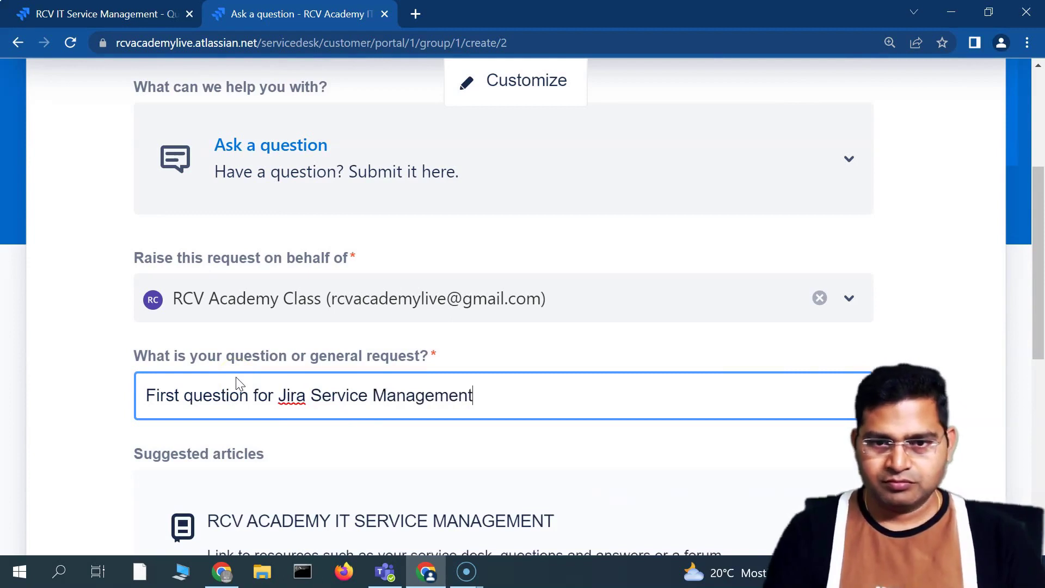
scroll(292, 402, down, 12)
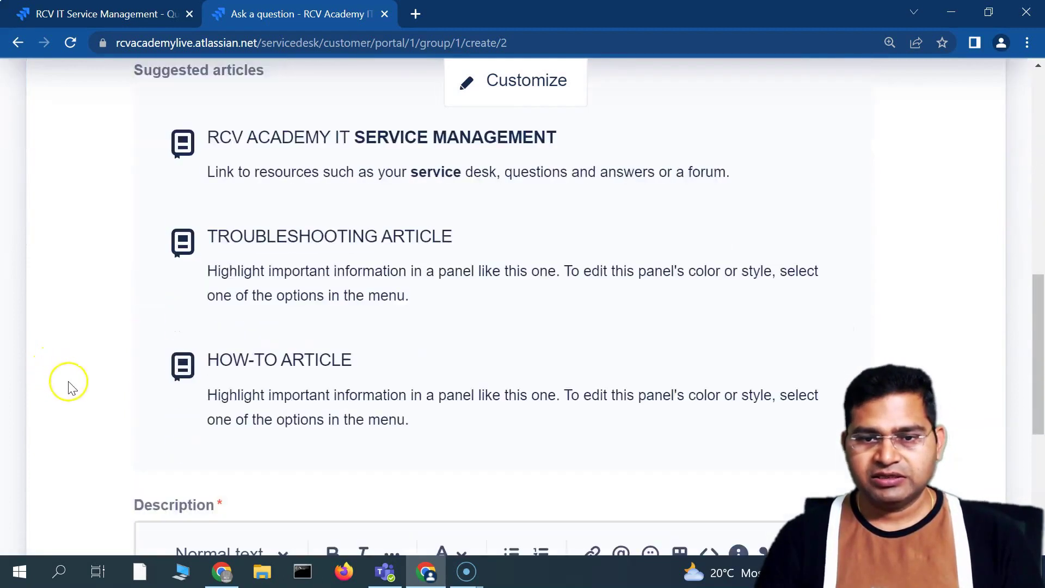
scroll(233, 269, up, 10)
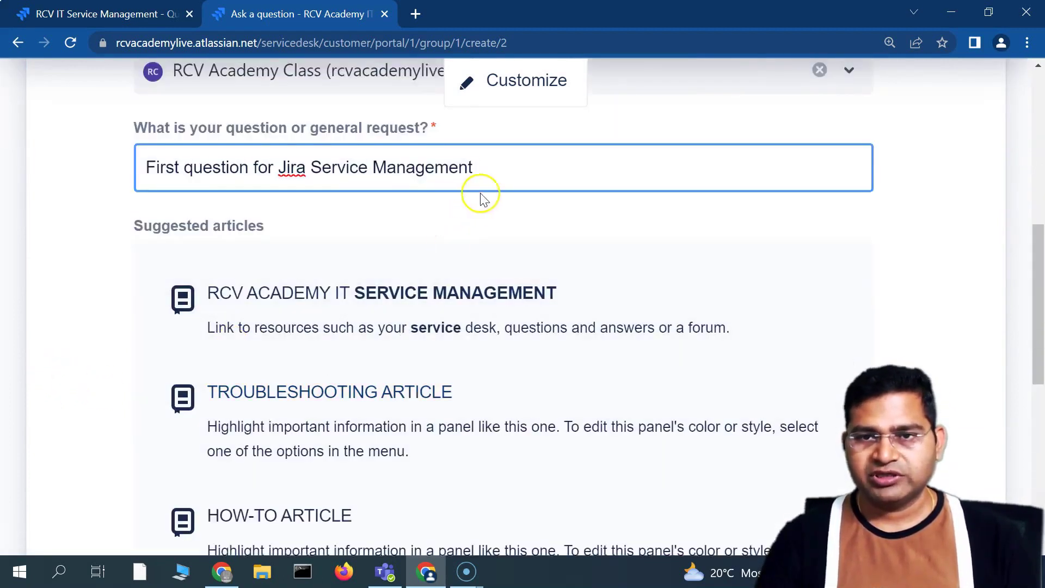
Copy the question text into the Description and send the request
drag(482, 168, 25, 171)
key(ctrl+c)
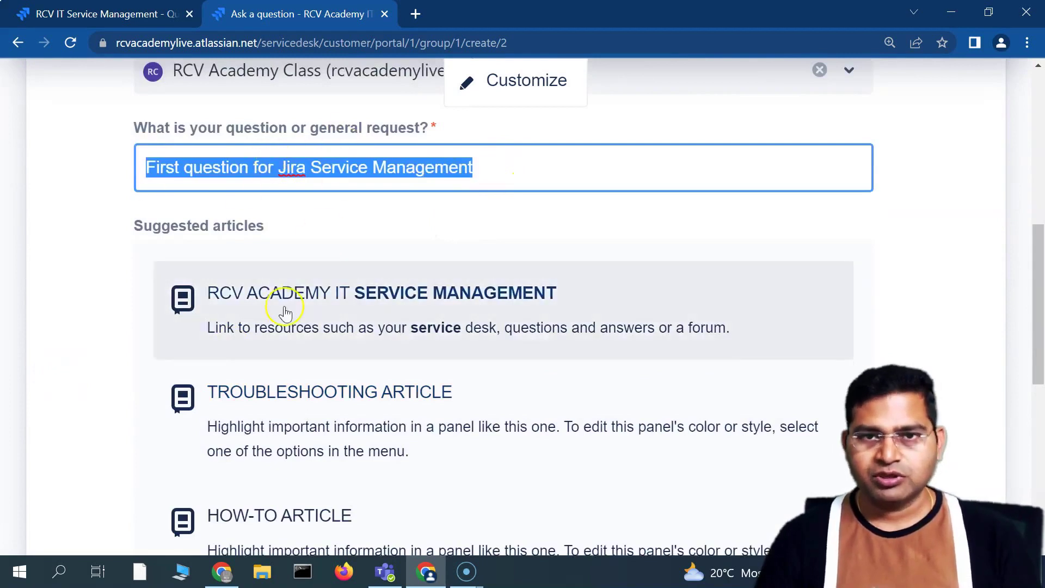
scroll(280, 304, down, 5)
click(234, 245)
key(ctrl+v)
scroll(176, 429, down, 3)
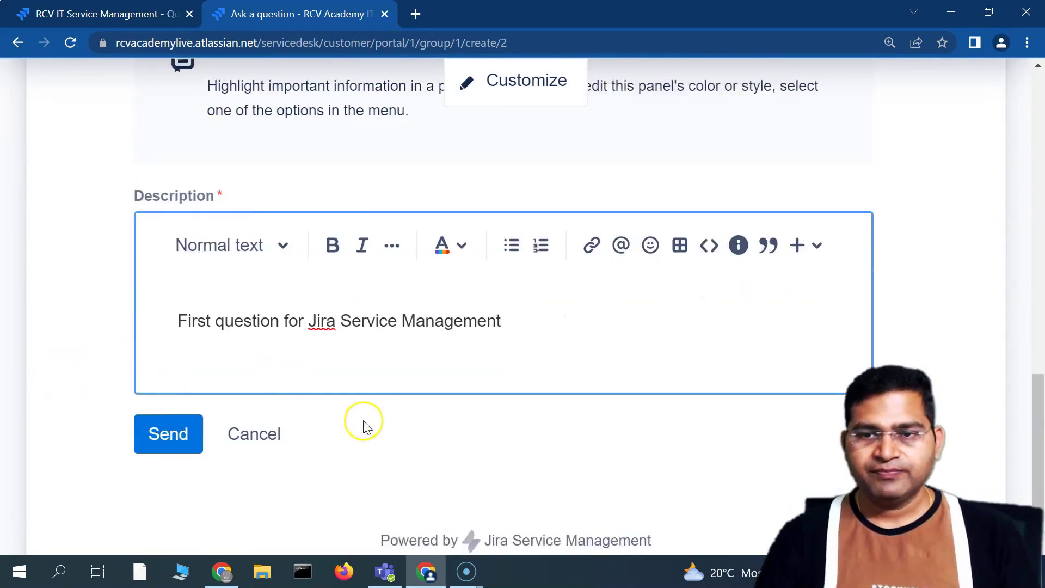
click(174, 423)
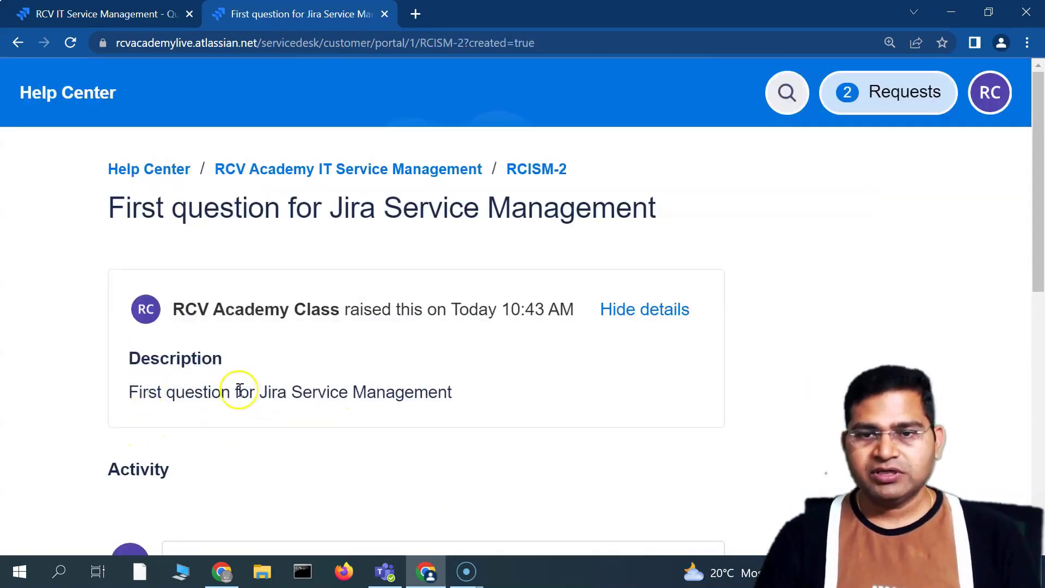
Return to the project's queues so All Questions lists RCISM-2
click(94, 9)
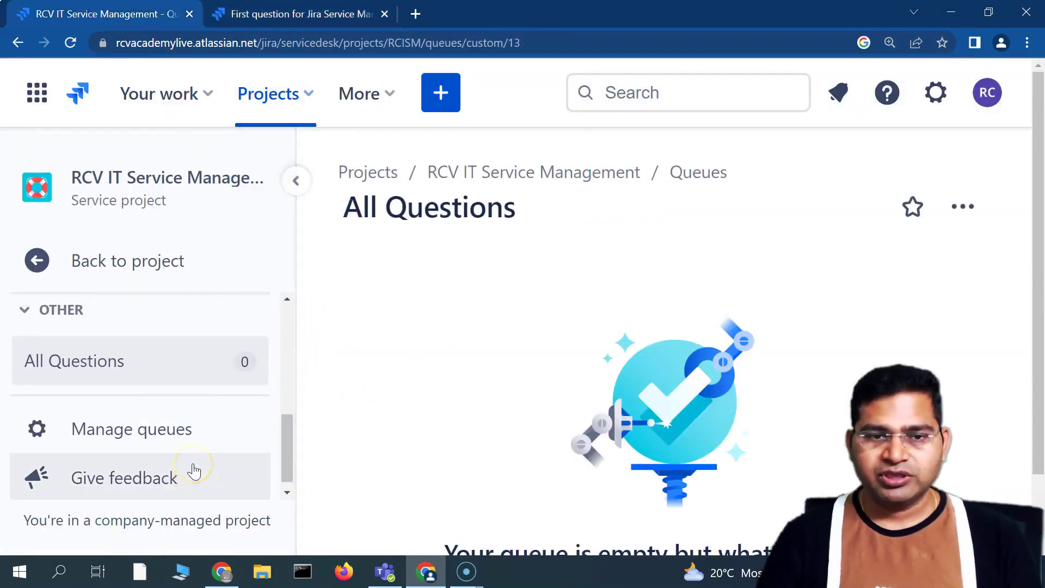
scroll(194, 471, up, 5)
click(37, 271)
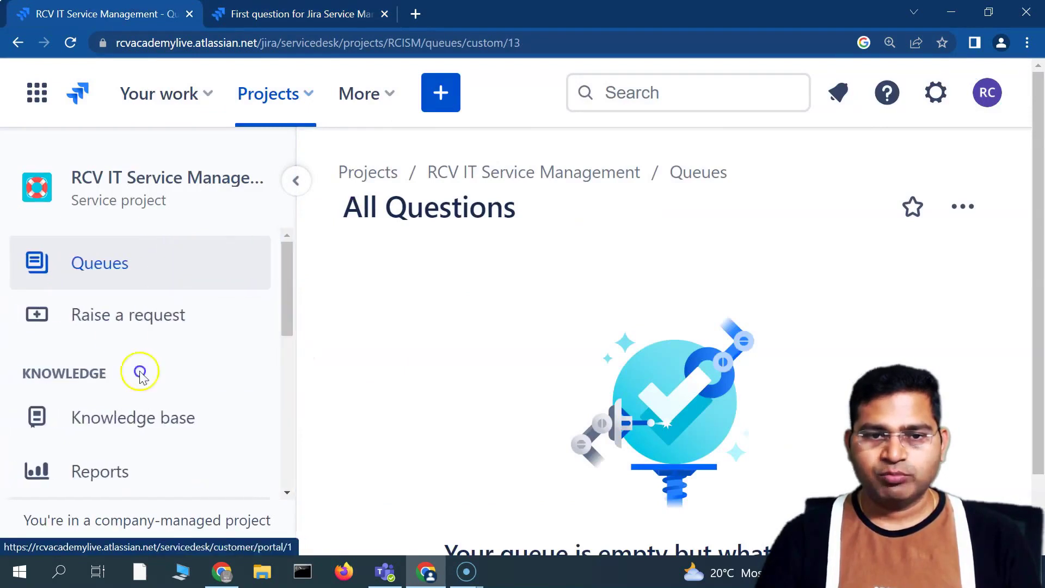
click(122, 277)
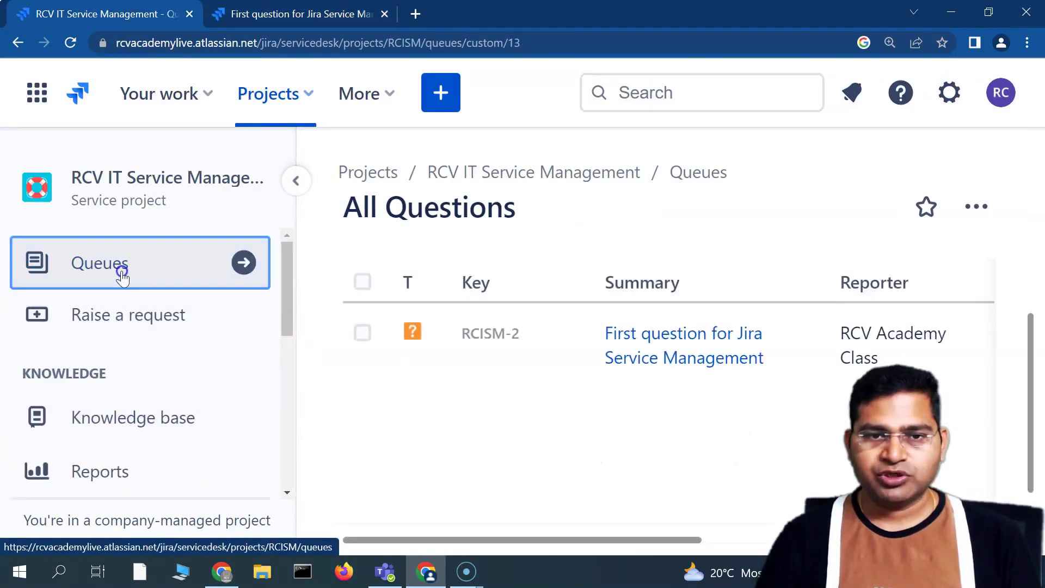
click(716, 346)
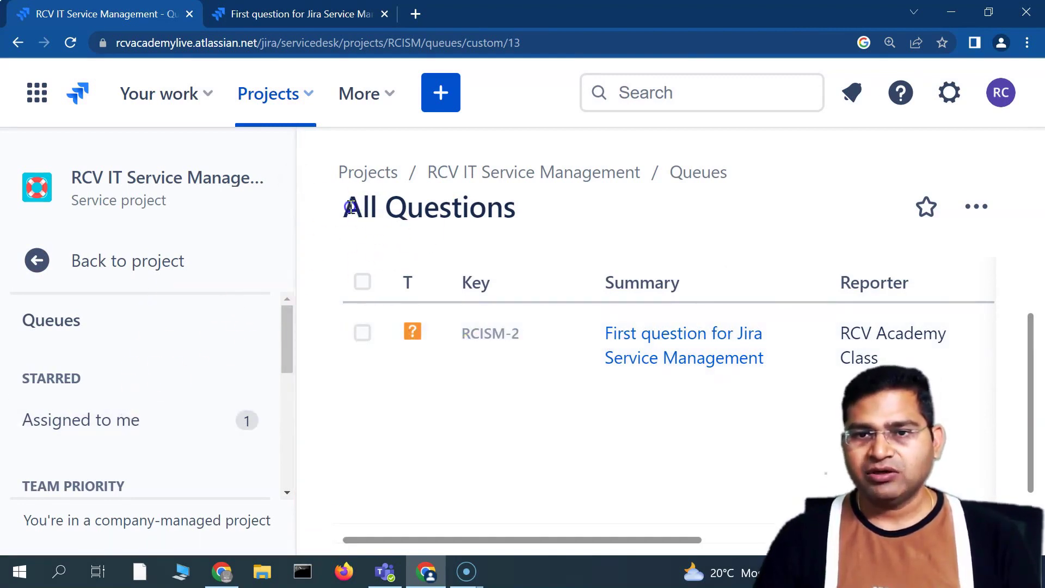
drag(351, 207, 542, 206)
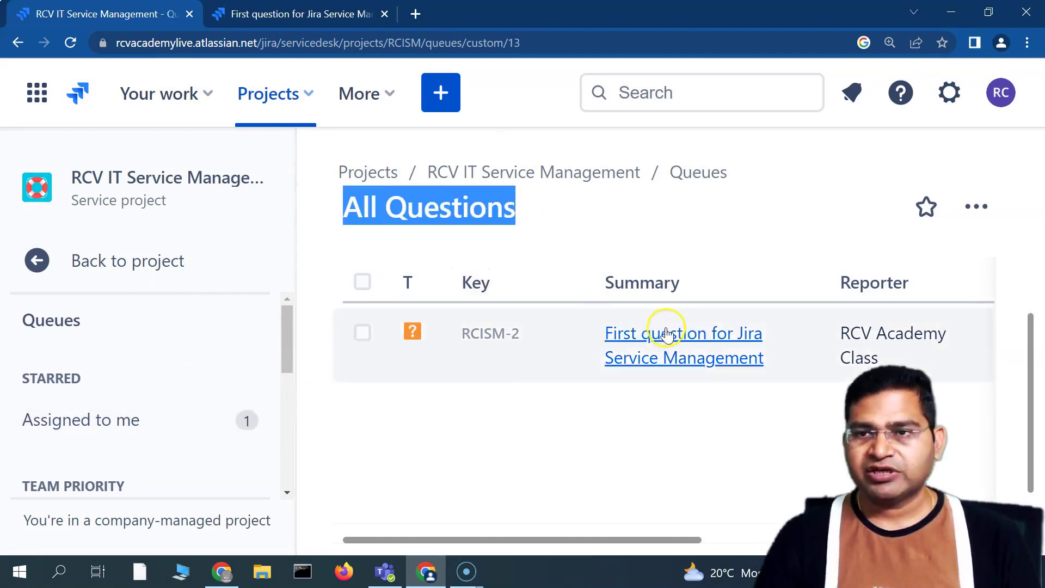
click(431, 430)
scroll(103, 445, down, 1)
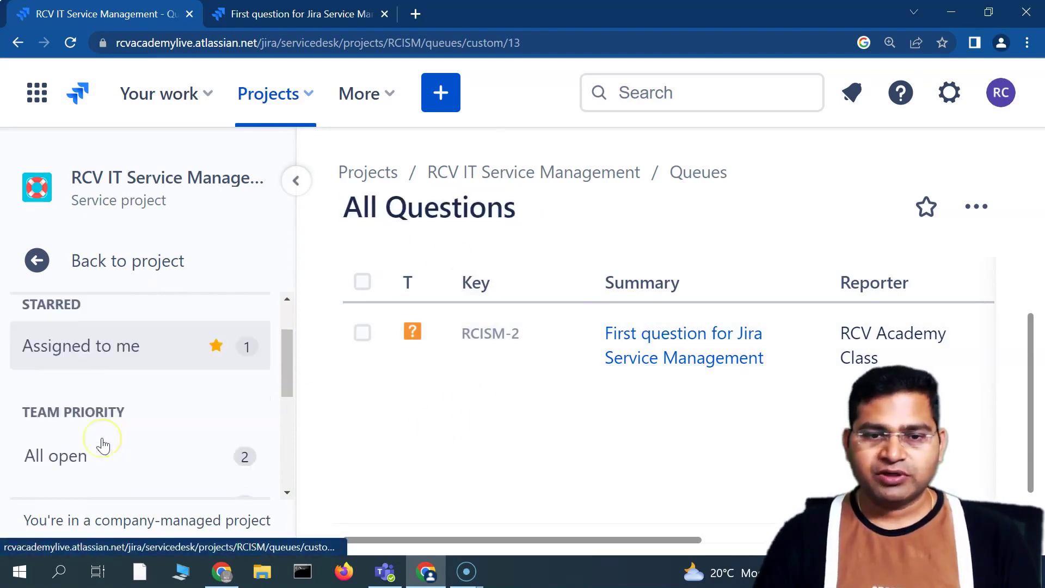
scroll(103, 445, down, 1)
click(82, 371)
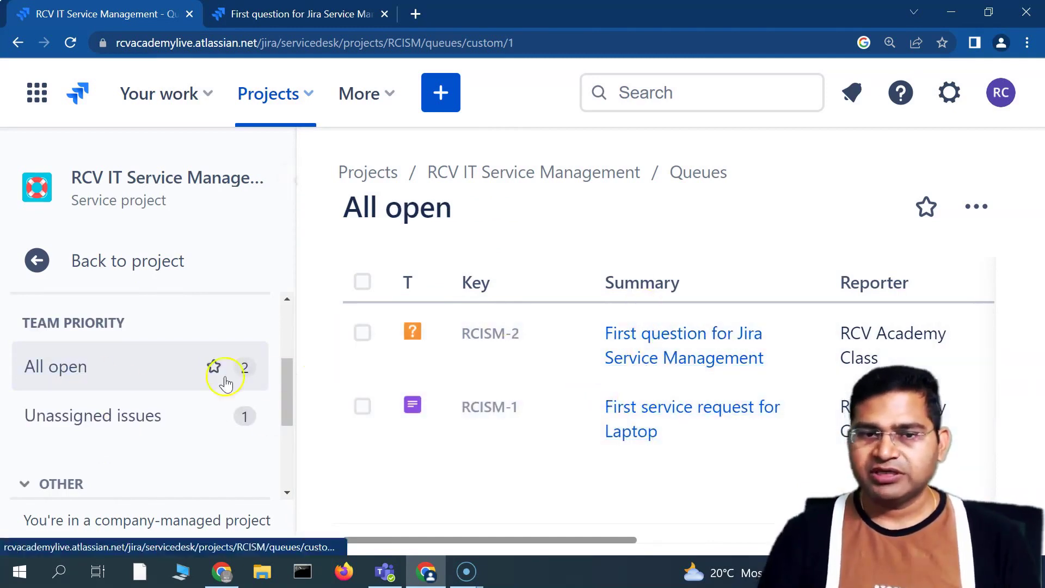
scroll(80, 443, down, 3)
click(73, 351)
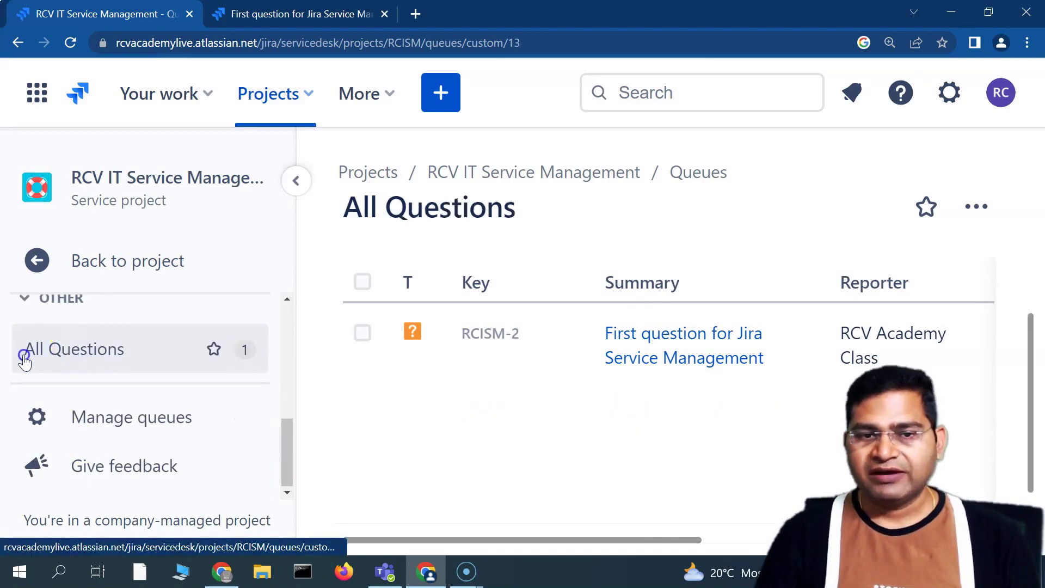
triple_click(517, 209)
click(395, 214)
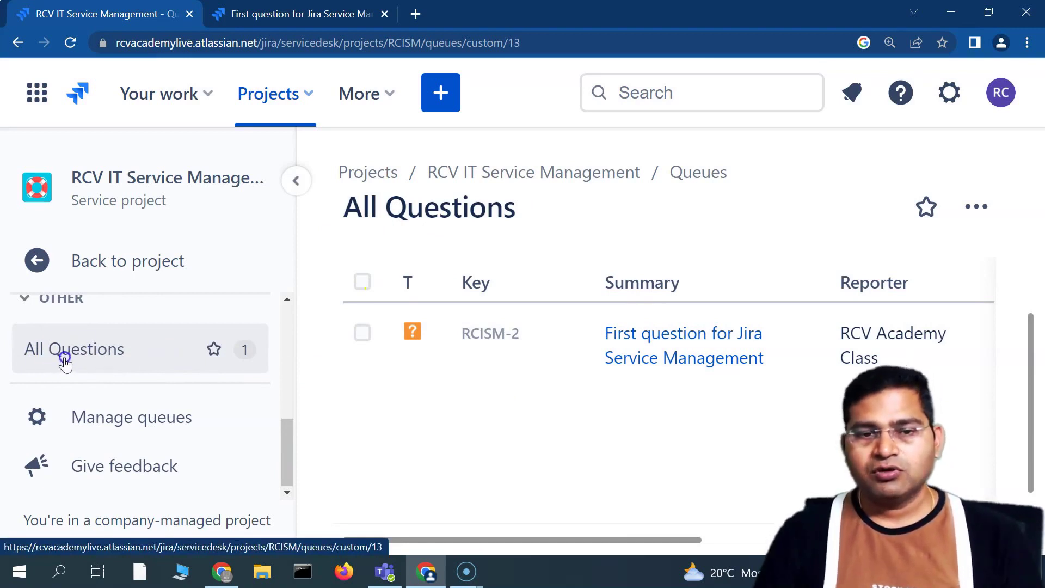
click(105, 364)
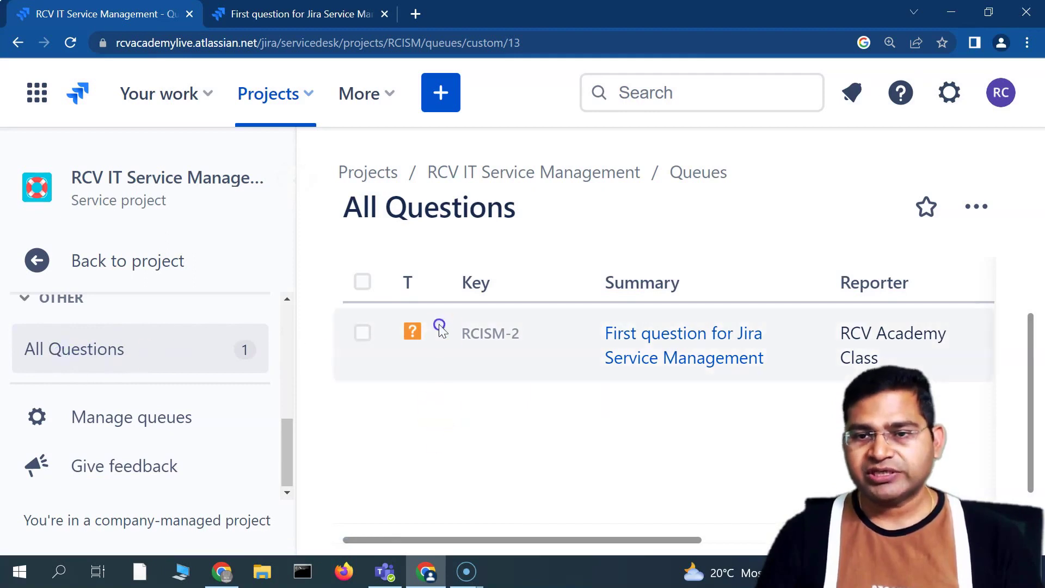
drag(514, 541, 613, 536)
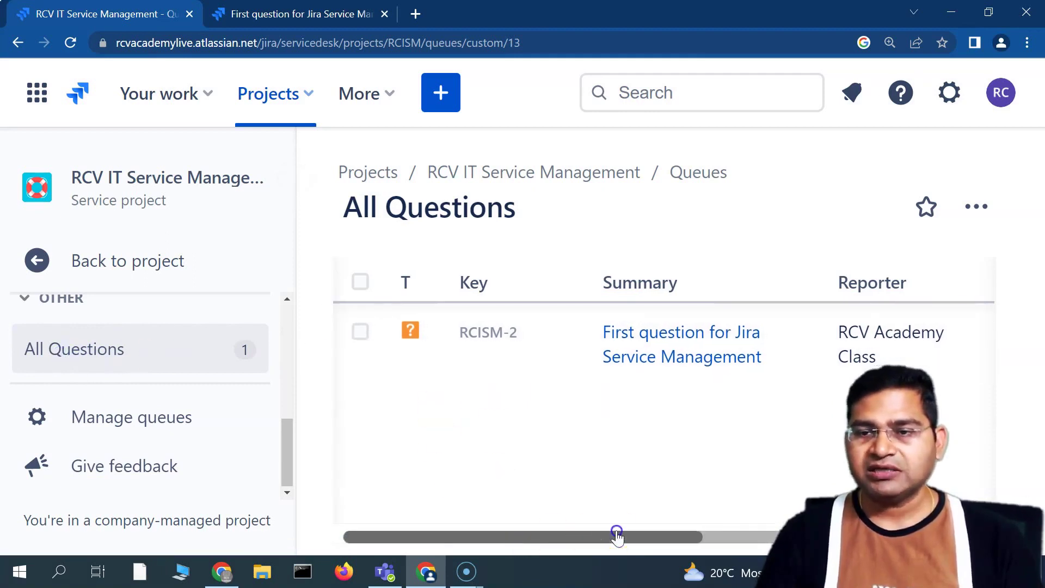
Open RCISM-2 from the queue and scroll through its details and description
click(492, 356)
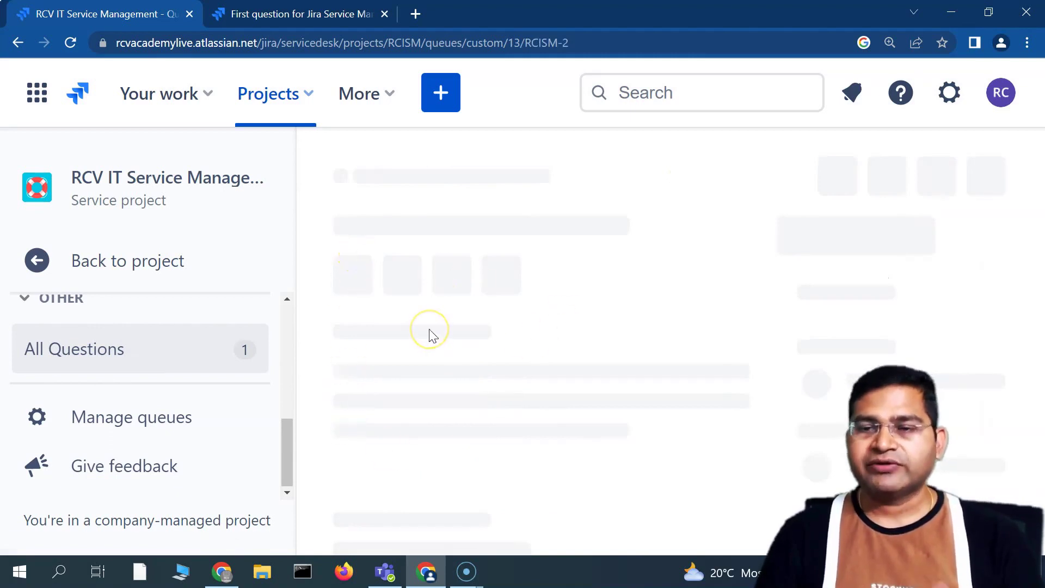
scroll(489, 348, down, 4)
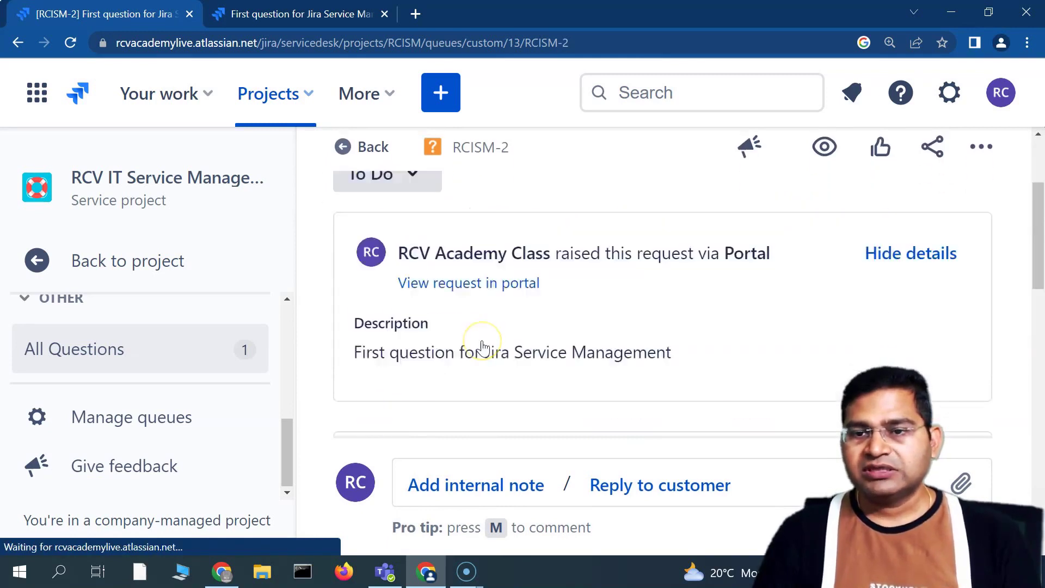
scroll(482, 346, down, 2)
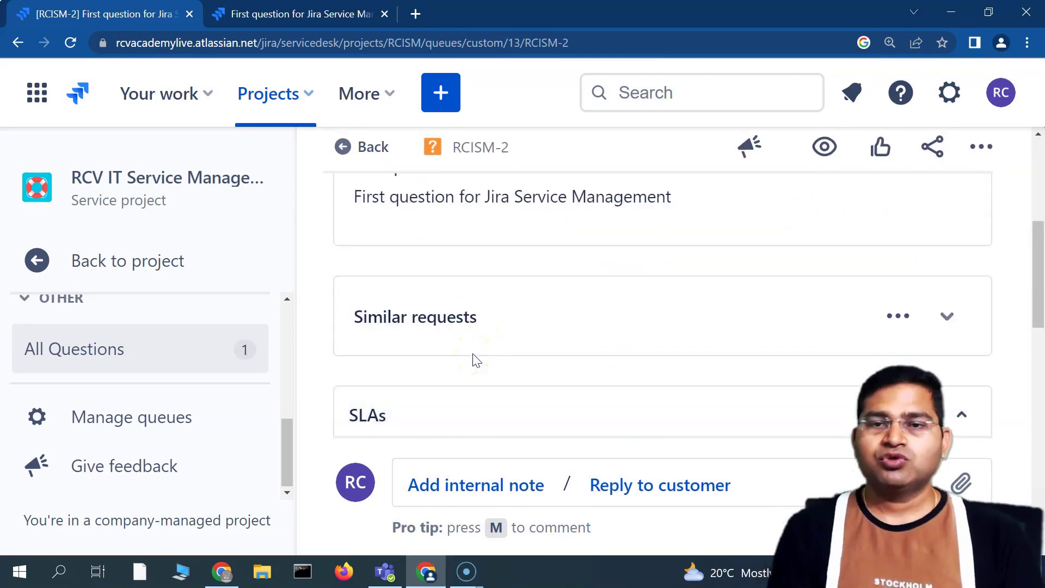